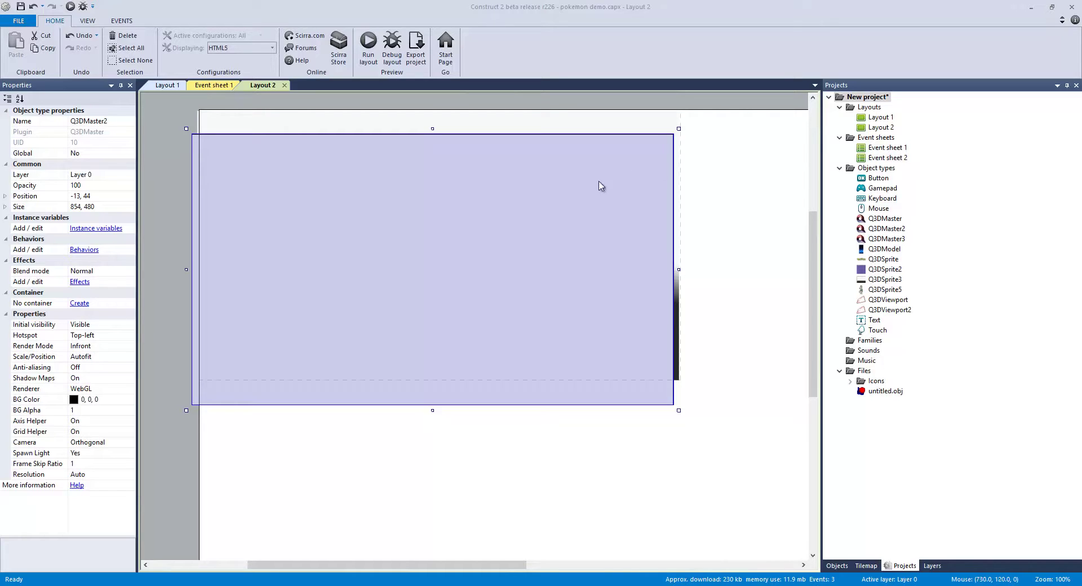
Step: Move the Q3DMaster2 object up to the top edge of Layout 2, at about -5, 0
left_click_drag(458, 237, 483, 219)
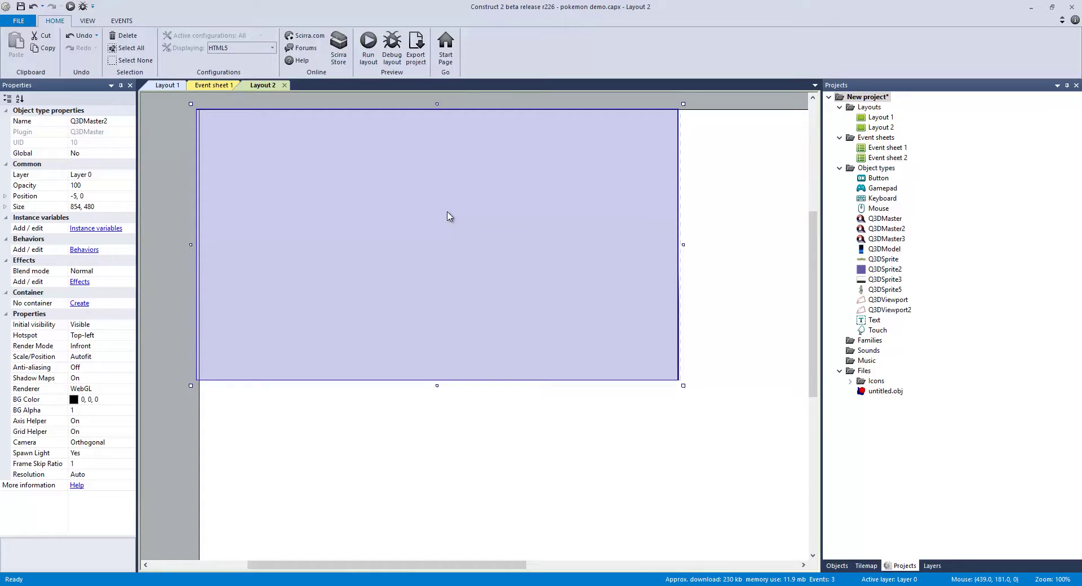
Step: Preview Layout 1 in a maximized window to examine the rotating 3D model, and close the preview
left_click(176, 84)
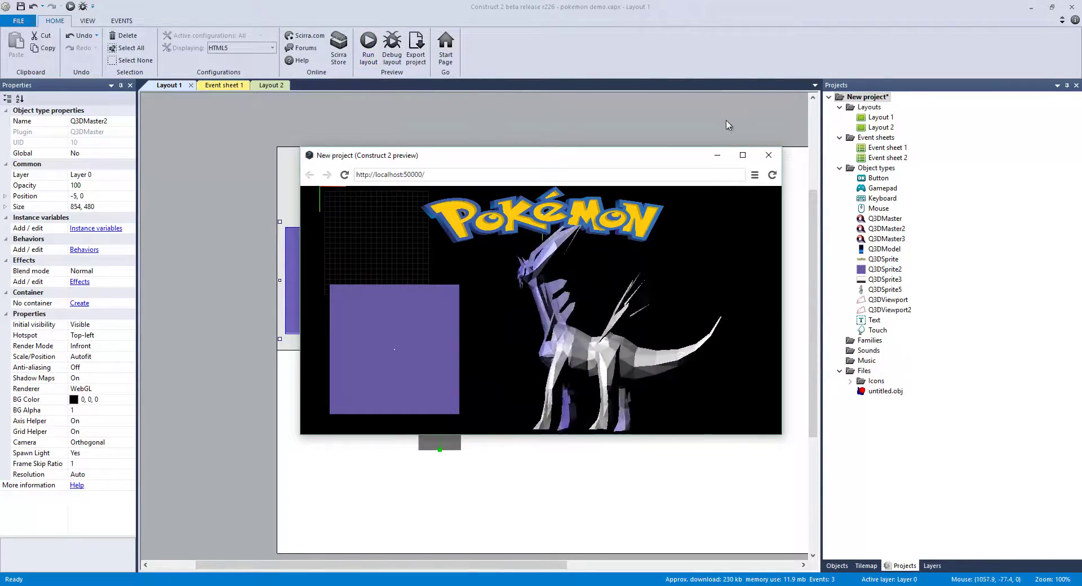
left_click(742, 156)
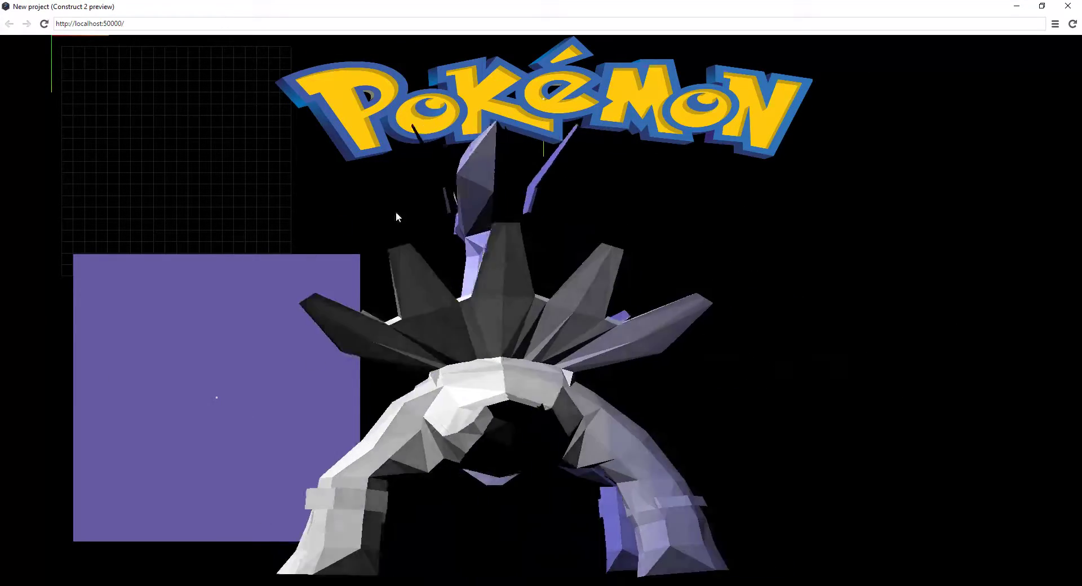
double_click(714, 9)
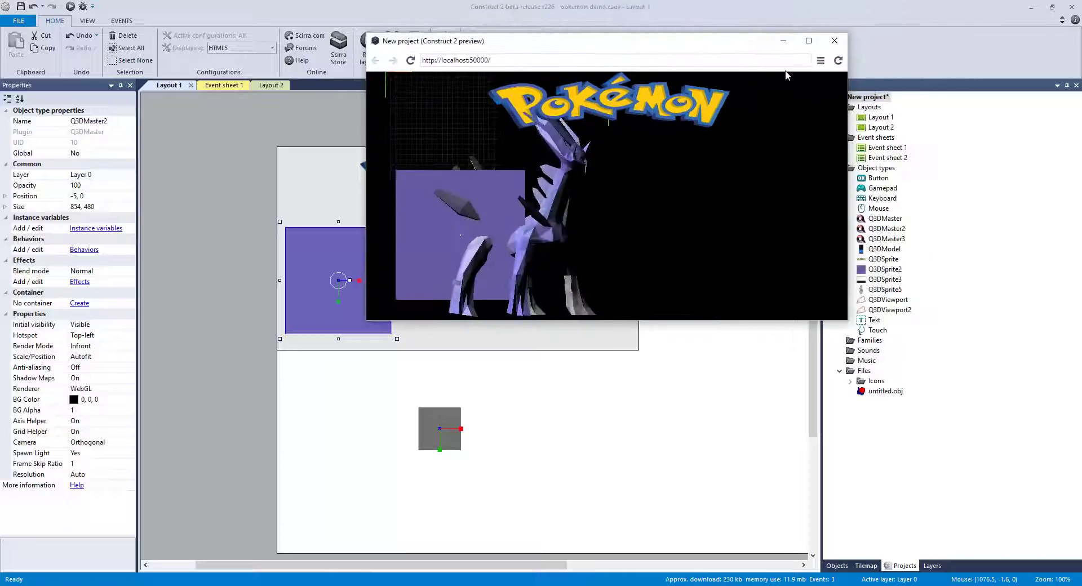
left_click(834, 41)
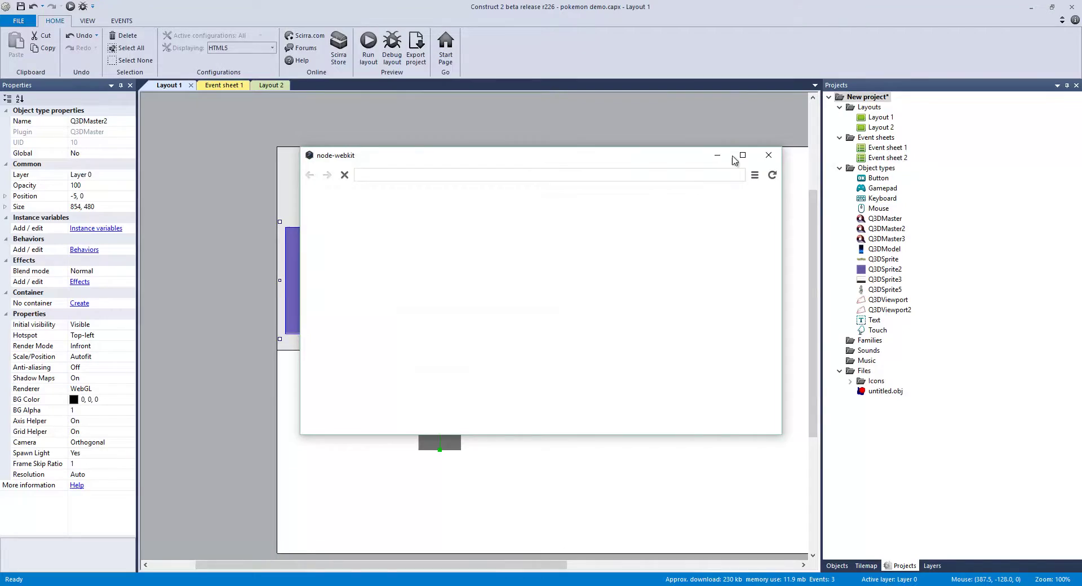
Step: Preview Layout 1 again at full size, test the purple start square, and close the preview
left_click(742, 156)
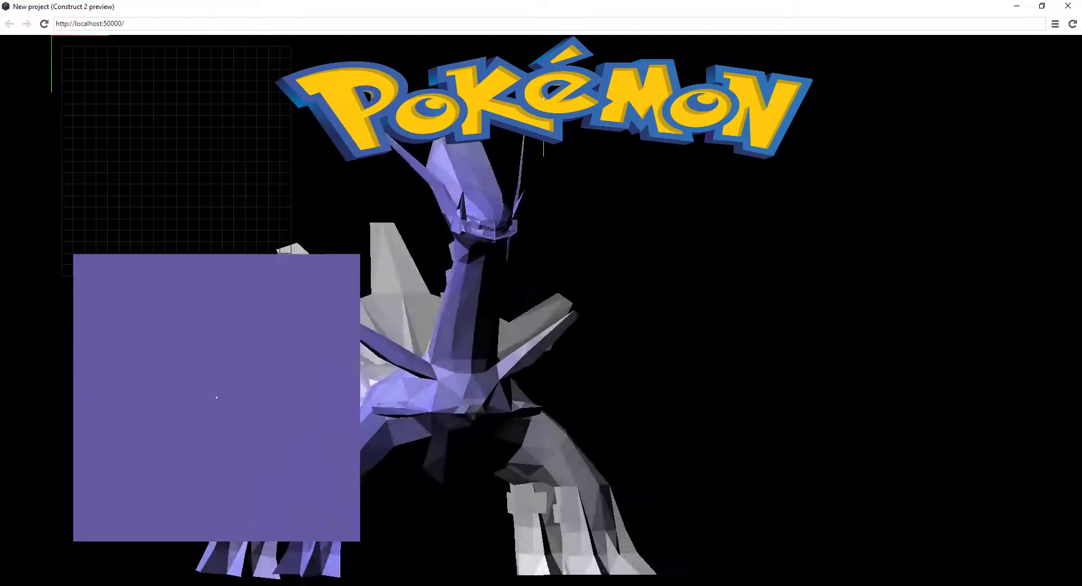
key("super+Down")
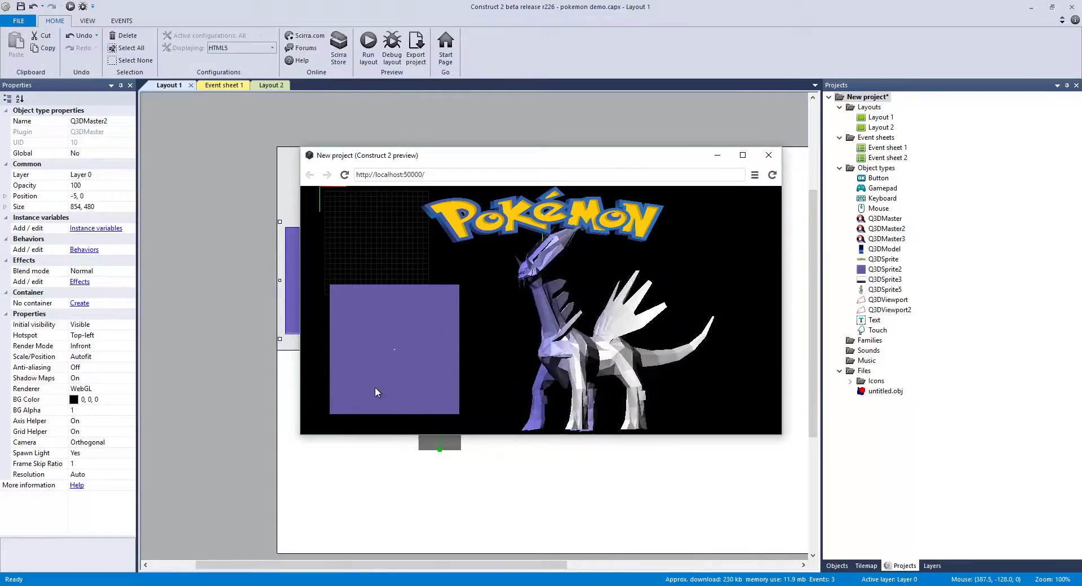
left_click(745, 156)
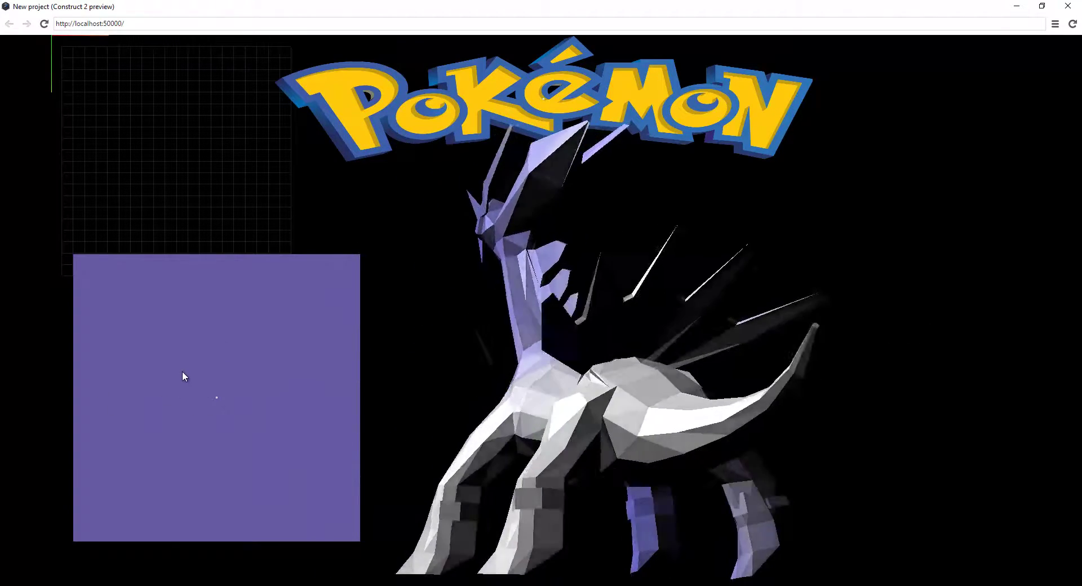
left_click(203, 349)
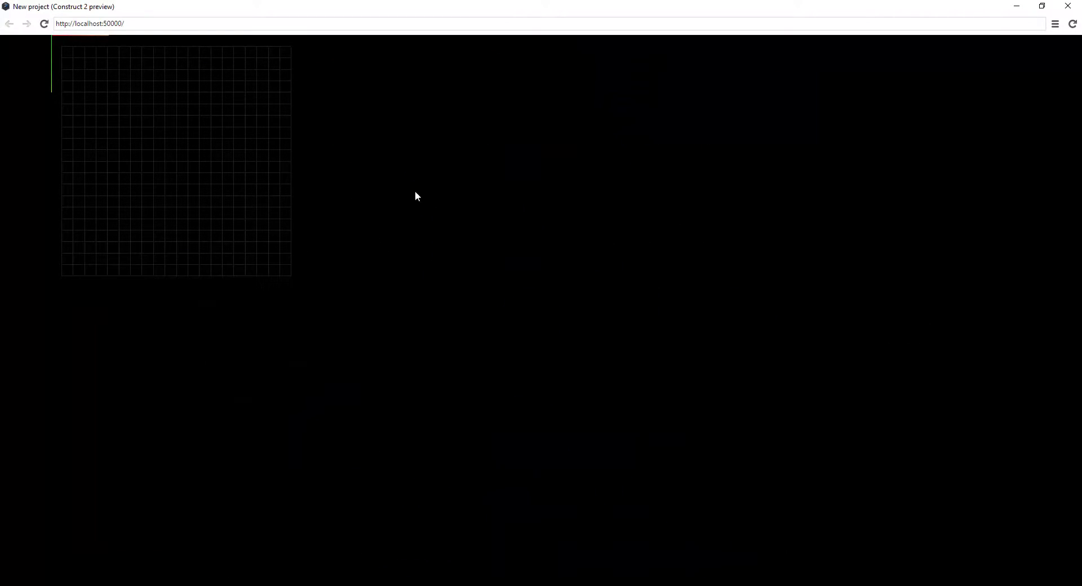
left_click(1076, 7)
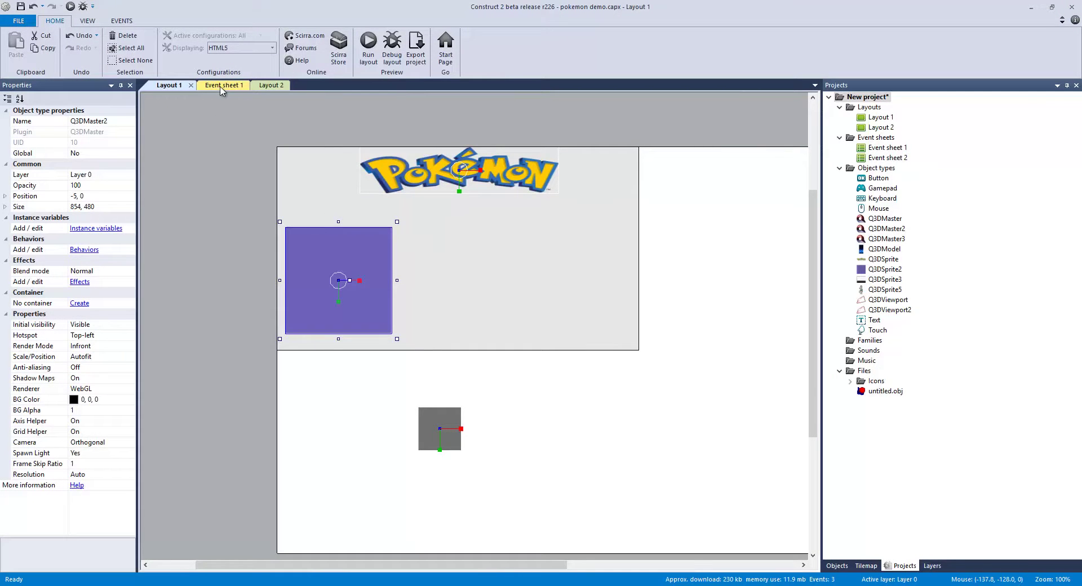
Step: Open the first Diffuse Map action in Event sheet 1, search Q3DModel's actions for "trex", and review the action's frame and map parameters
left_click(223, 85)
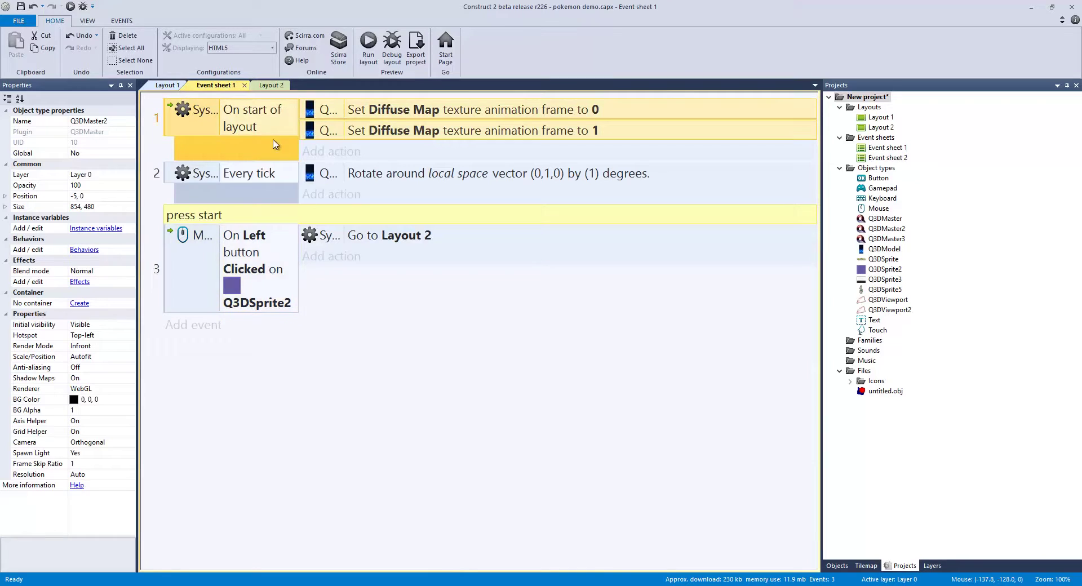
double_click(343, 115)
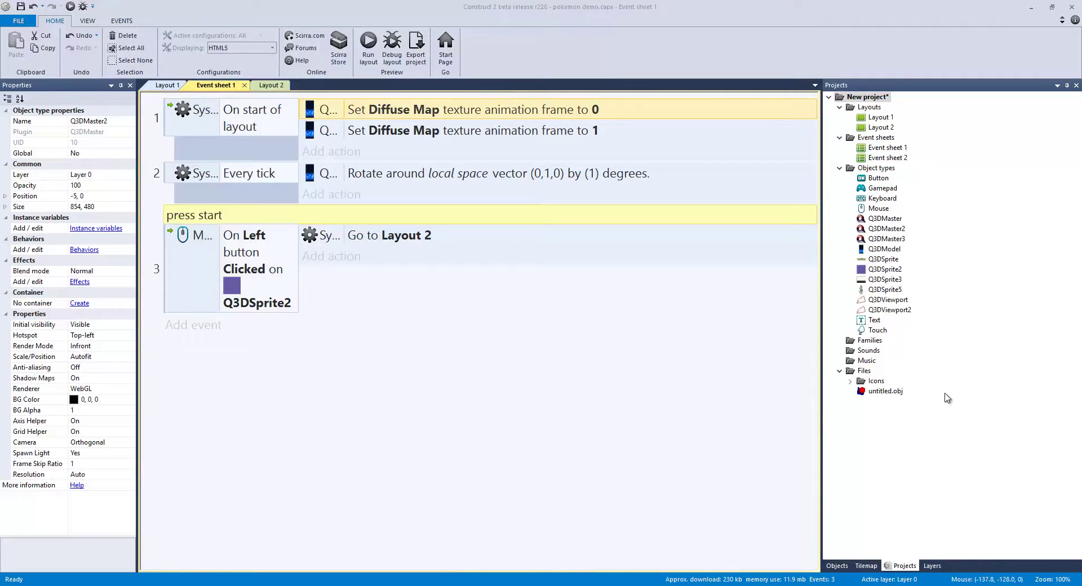
left_click(573, 237)
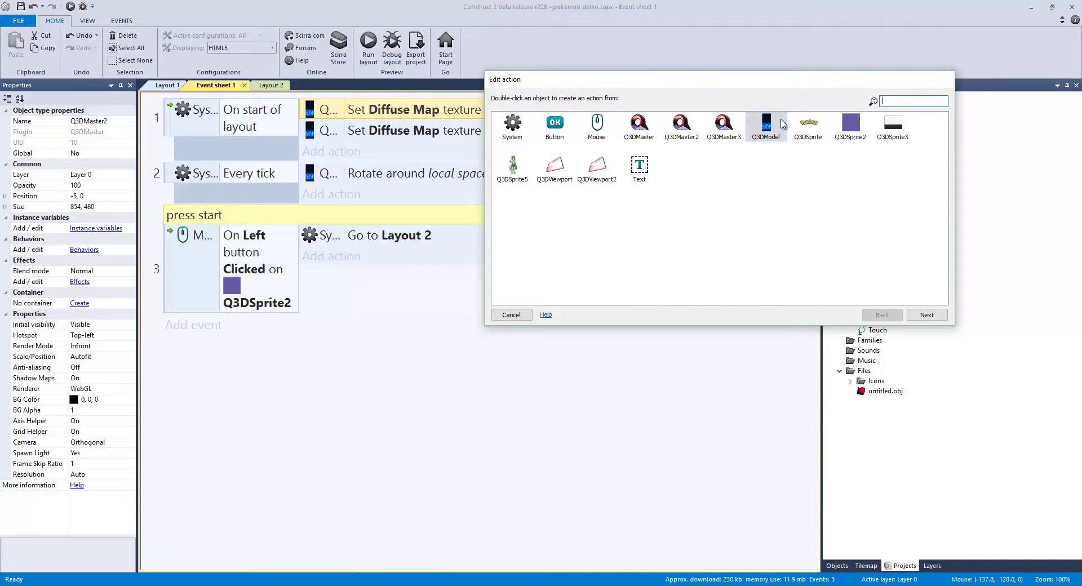
double_click(765, 125)
type("trex")
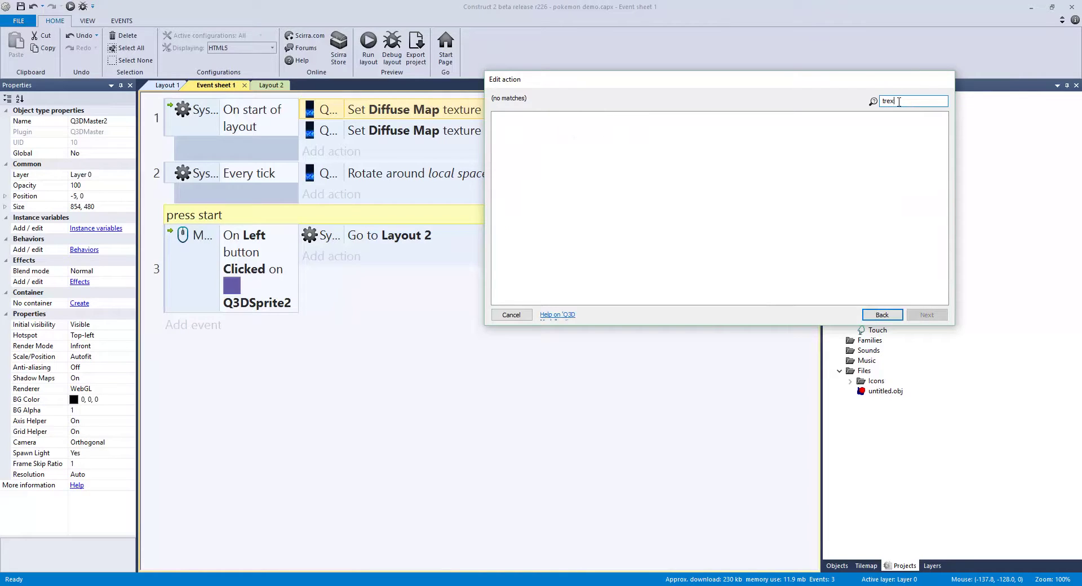
key("BackSpace")
key("BackSpace")
key("BackSpace")
key("Escape")
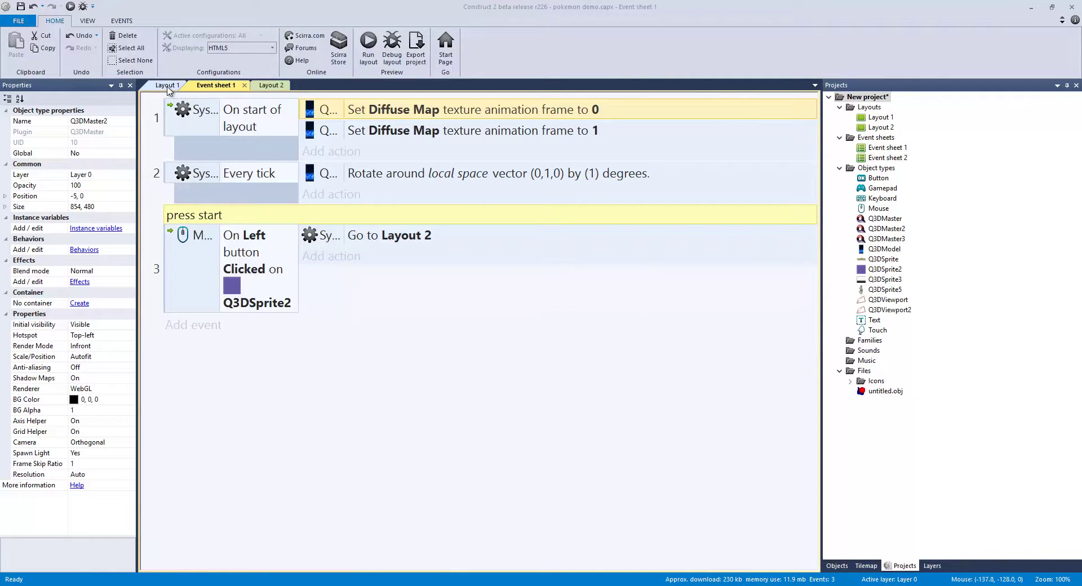
key("Return")
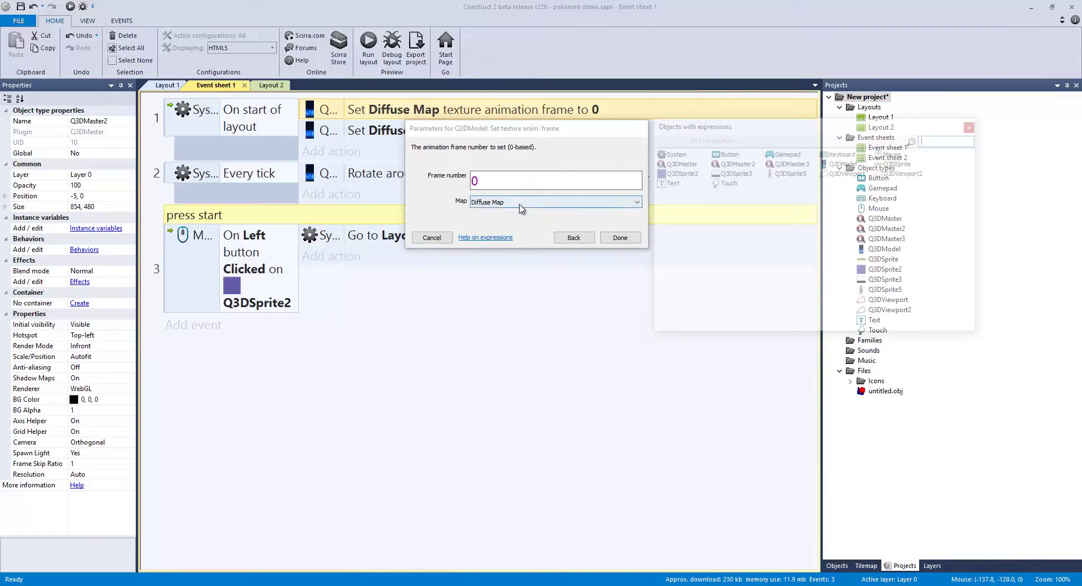
left_click(620, 237)
Step: Examine the properties of the purple sprite, the Q3DModel and the Q3DMaster in Layout 1
left_click(167, 85)
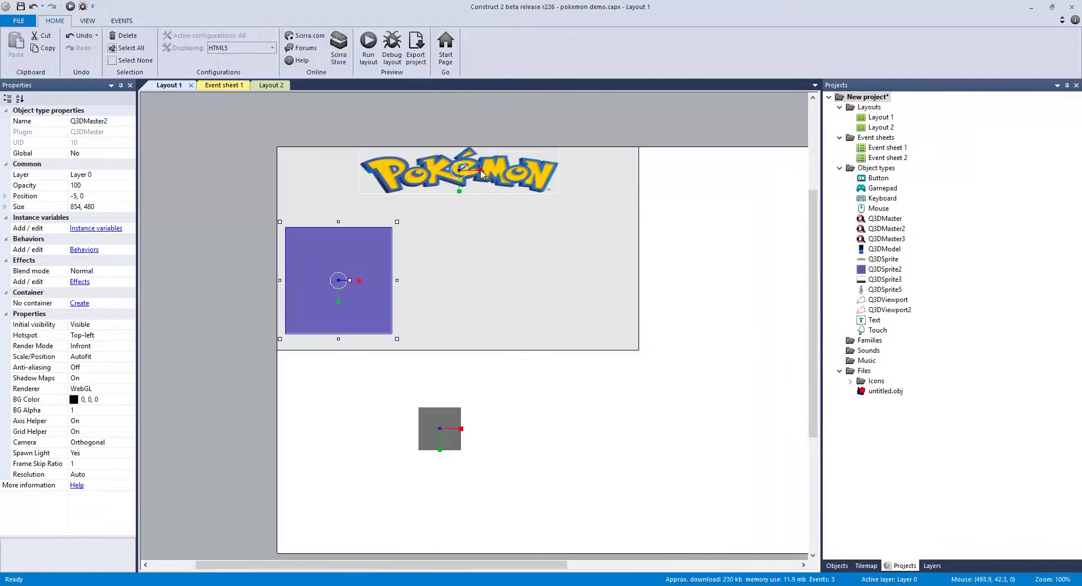
left_click(347, 256)
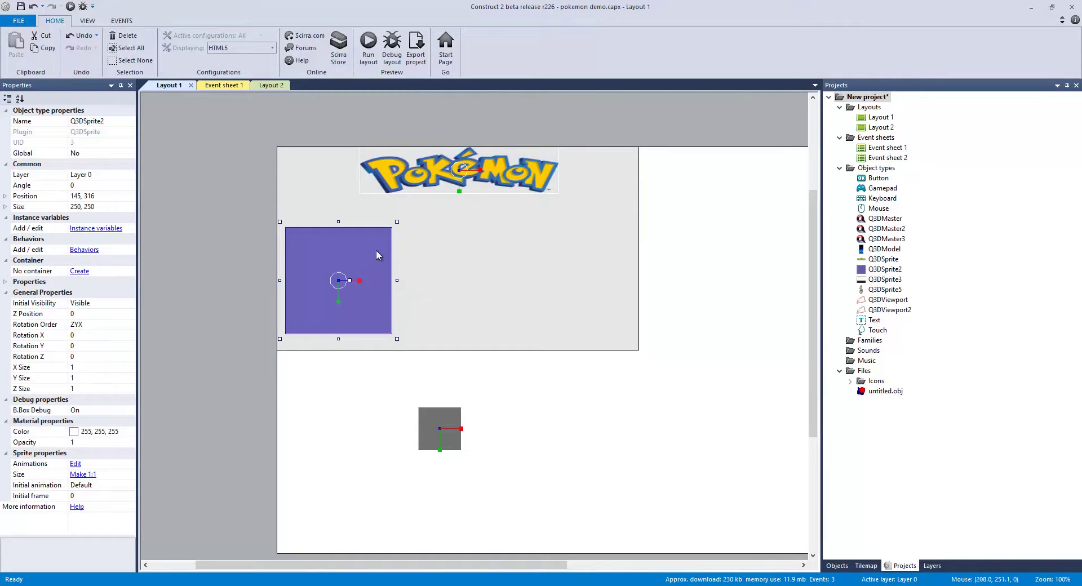
left_click(440, 422)
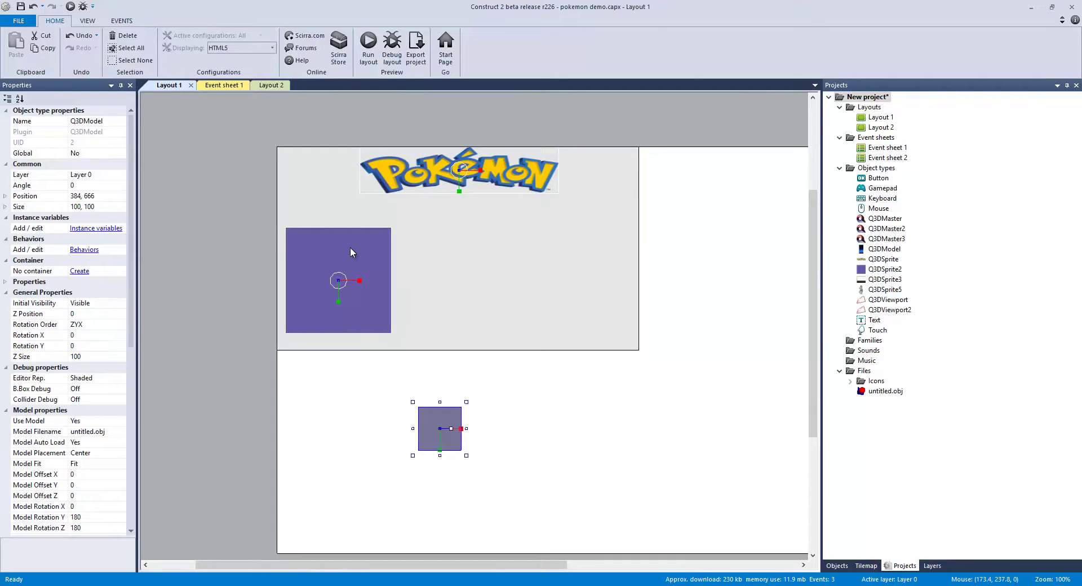
left_click(345, 268)
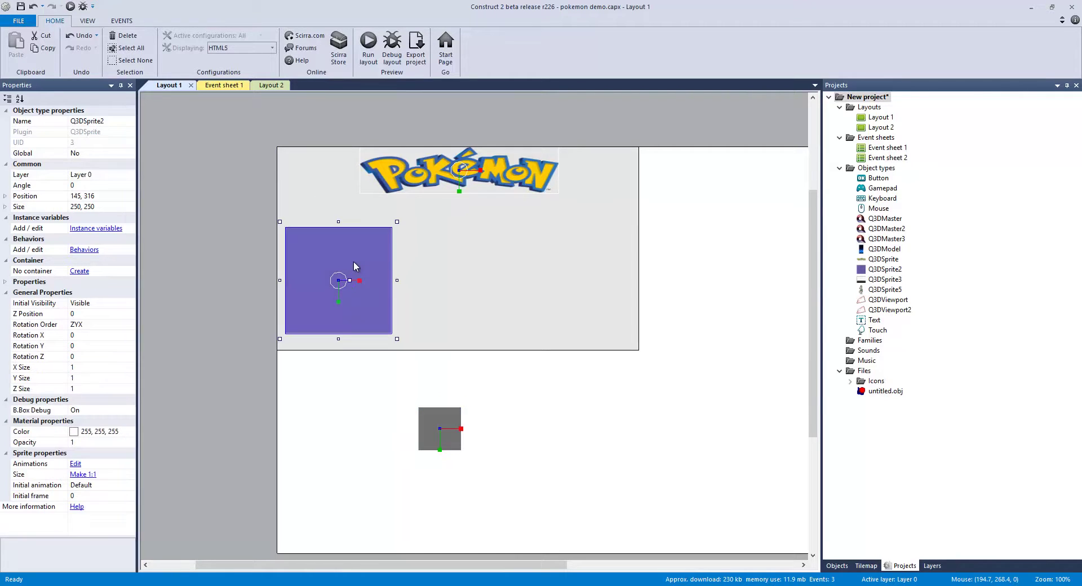
left_click(442, 189)
left_click(538, 258)
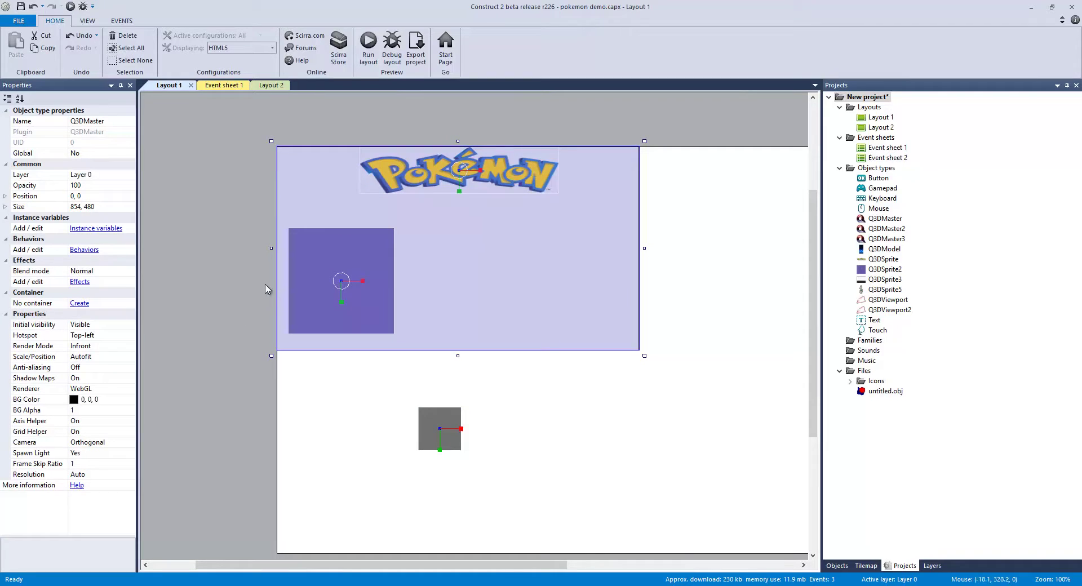
Step: Examine the Q3D Master, Q3D Model and Q3D Sprite plugins available for insertion, and leave without inserting an object
right_click(225, 172)
left_click(257, 177)
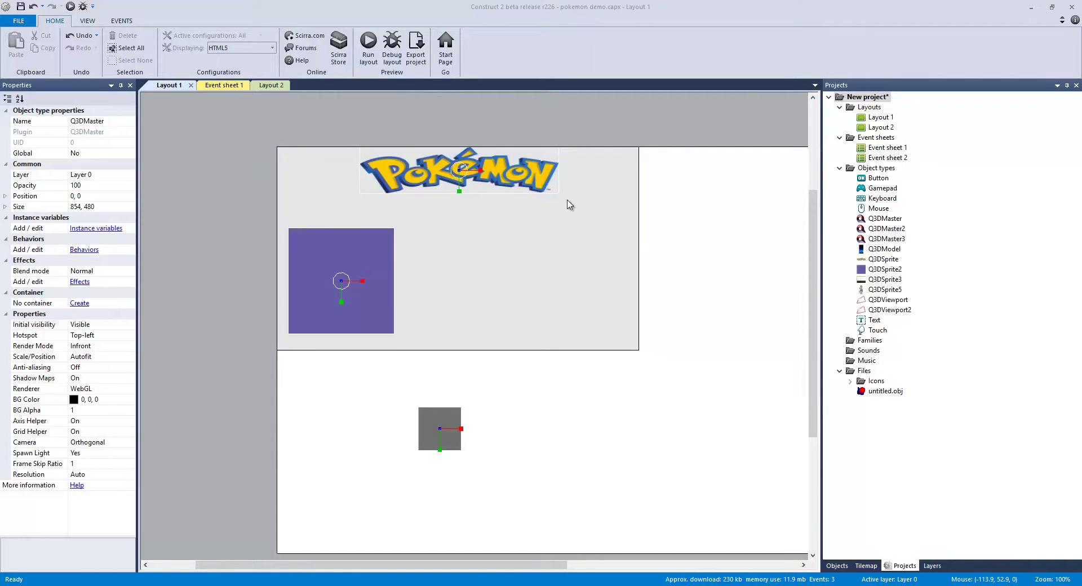
scroll(381, 271, "down", 5)
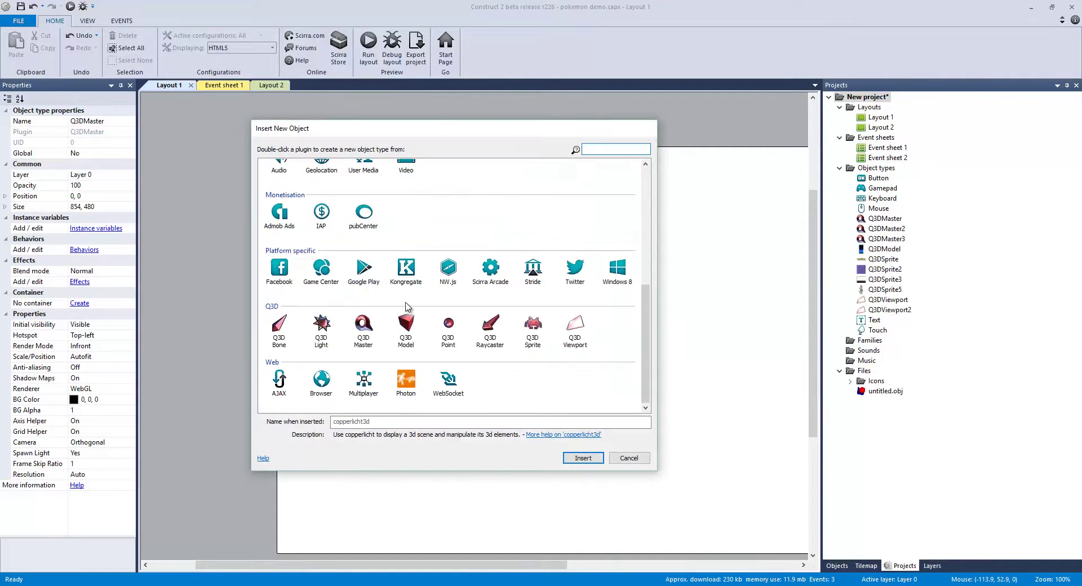
left_click(360, 325)
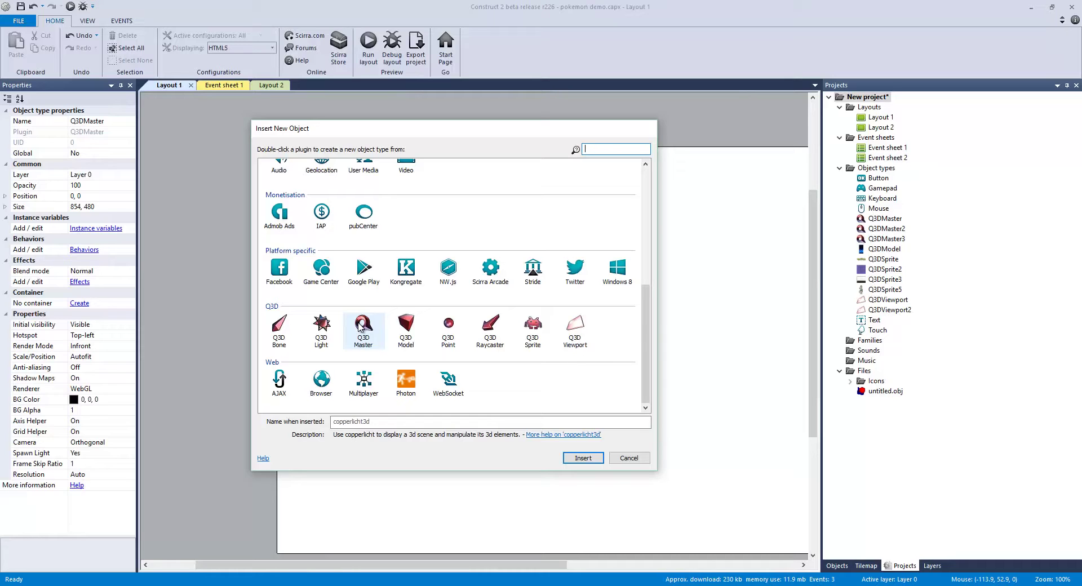
left_click(403, 320)
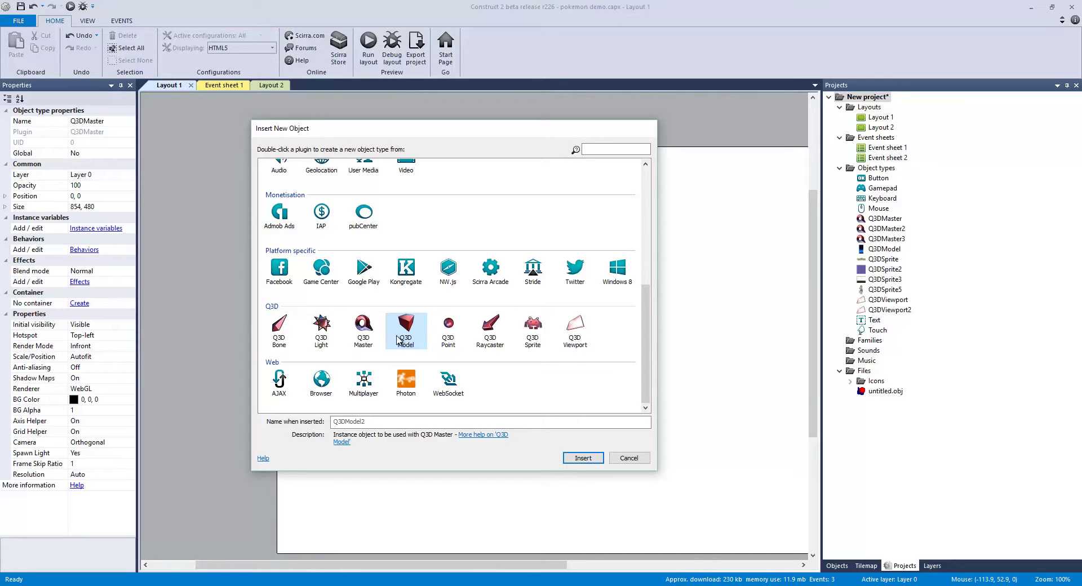
double_click(397, 339)
left_click(532, 338)
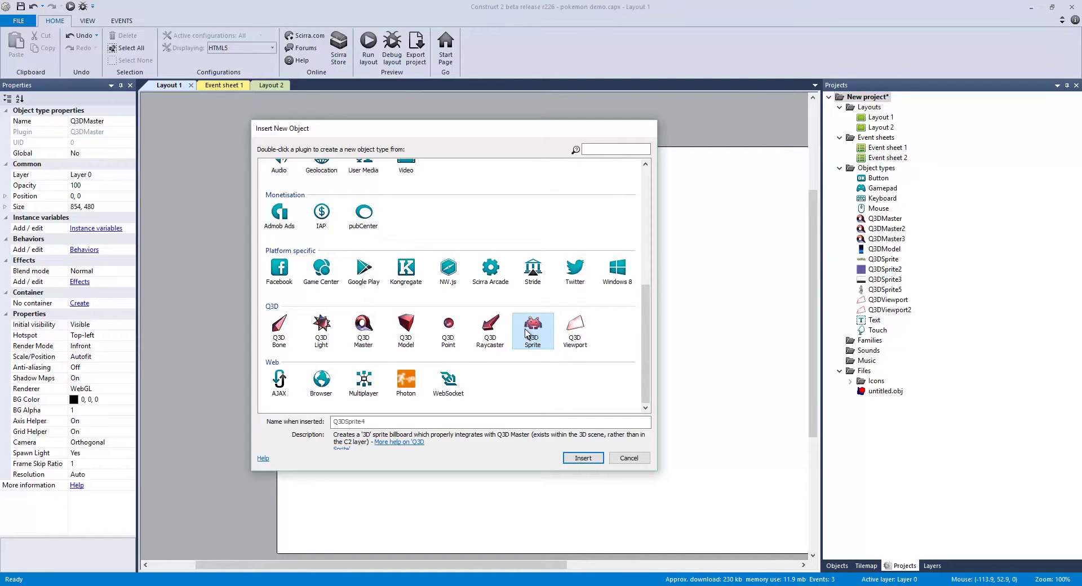
left_click(640, 460)
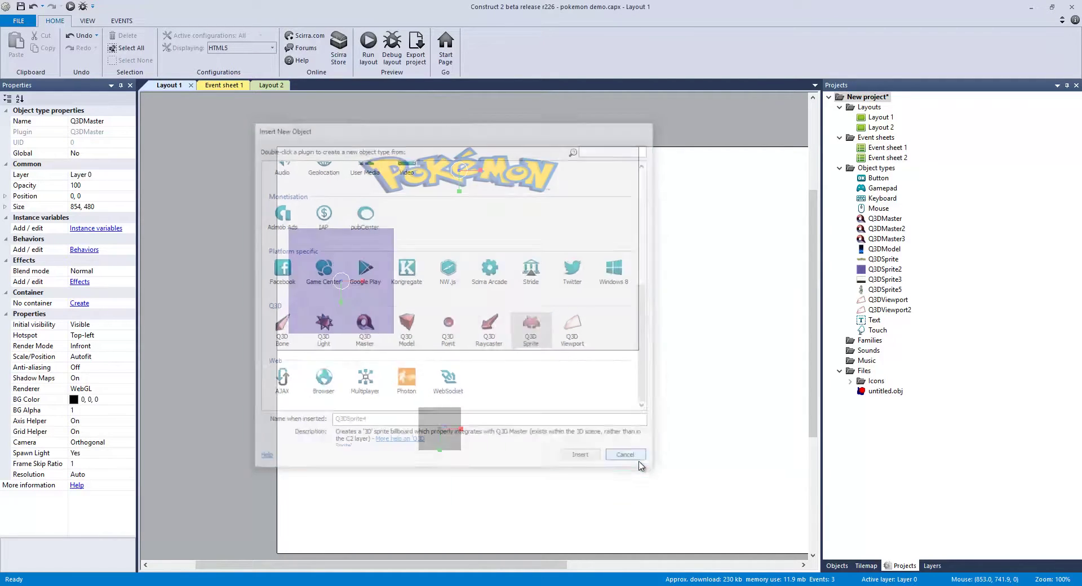
Step: Try placing the Q3DModel inside the Q3DMaster area at about 465, 301, and preview the layout
left_click(445, 431)
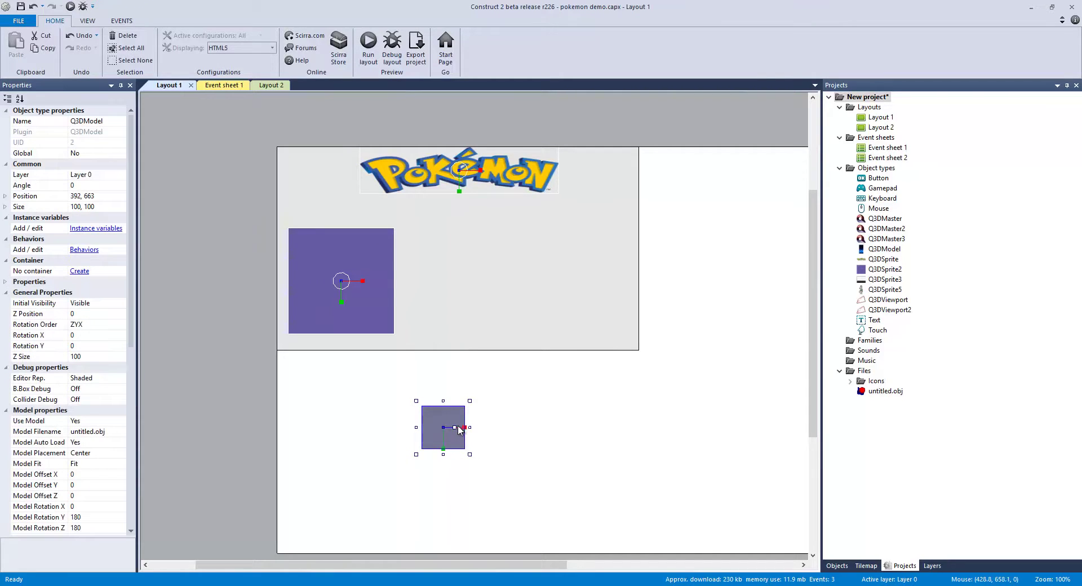
left_click_drag(427, 430, 421, 430)
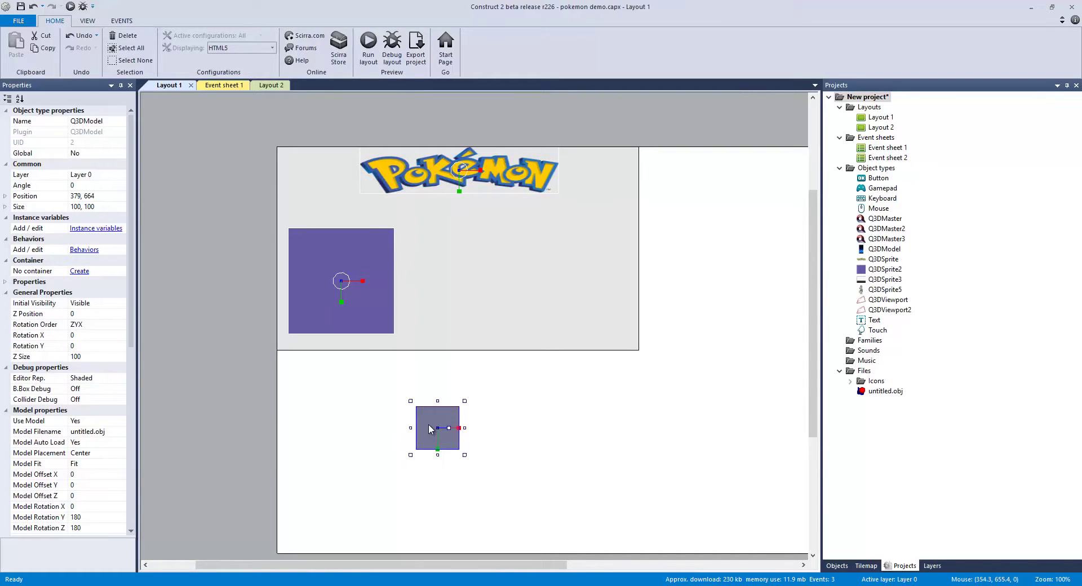
left_click_drag(430, 428, 482, 265)
left_click(369, 51)
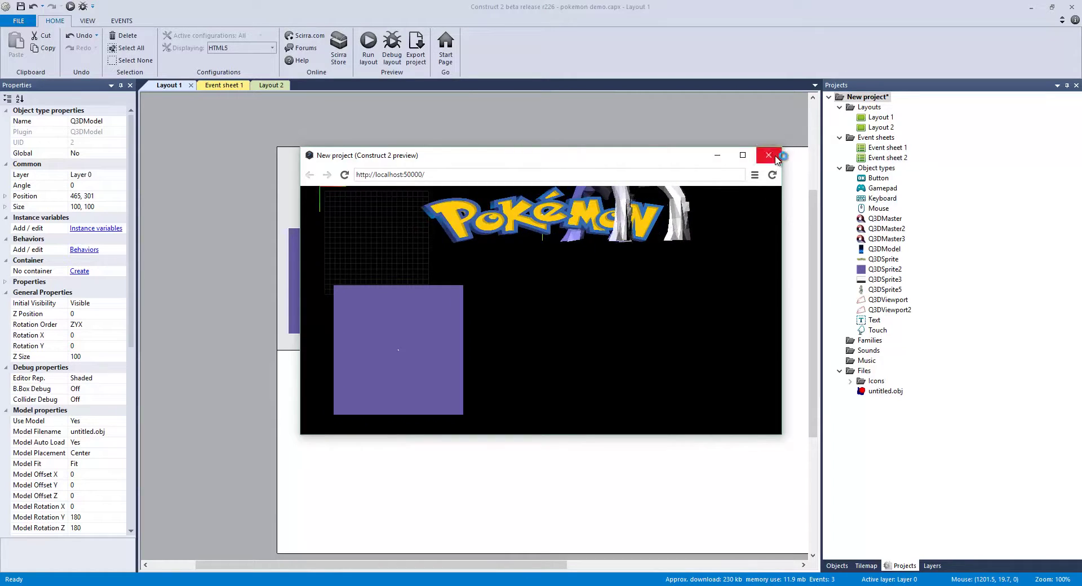
left_click(769, 155)
Step: Move the Q3DModel below the Q3DMaster area to about 412, 737, and check its placement in a preview
left_click_drag(503, 266, 469, 489)
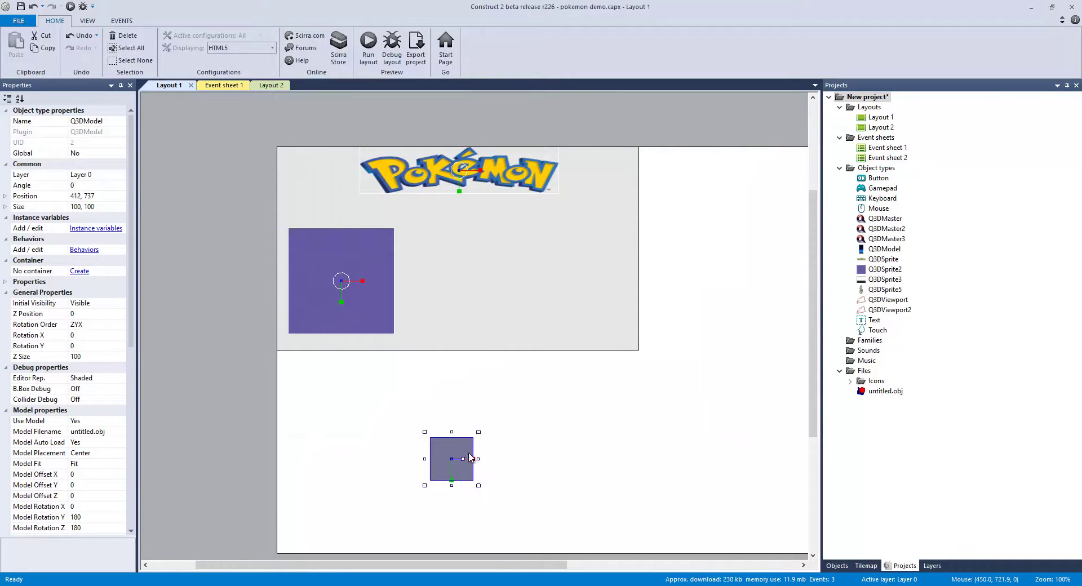
left_click(366, 56)
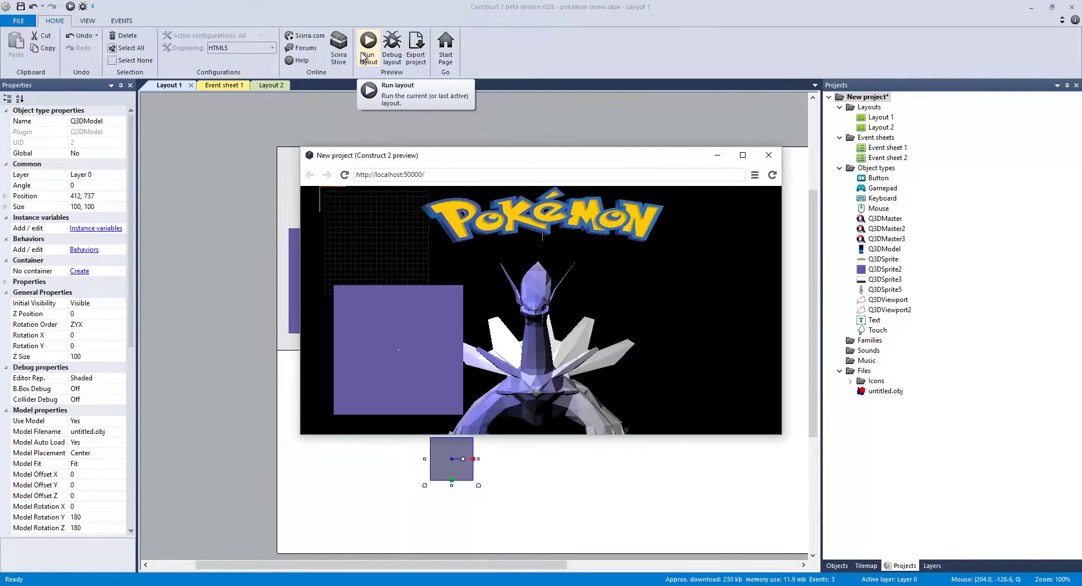
left_click(768, 155)
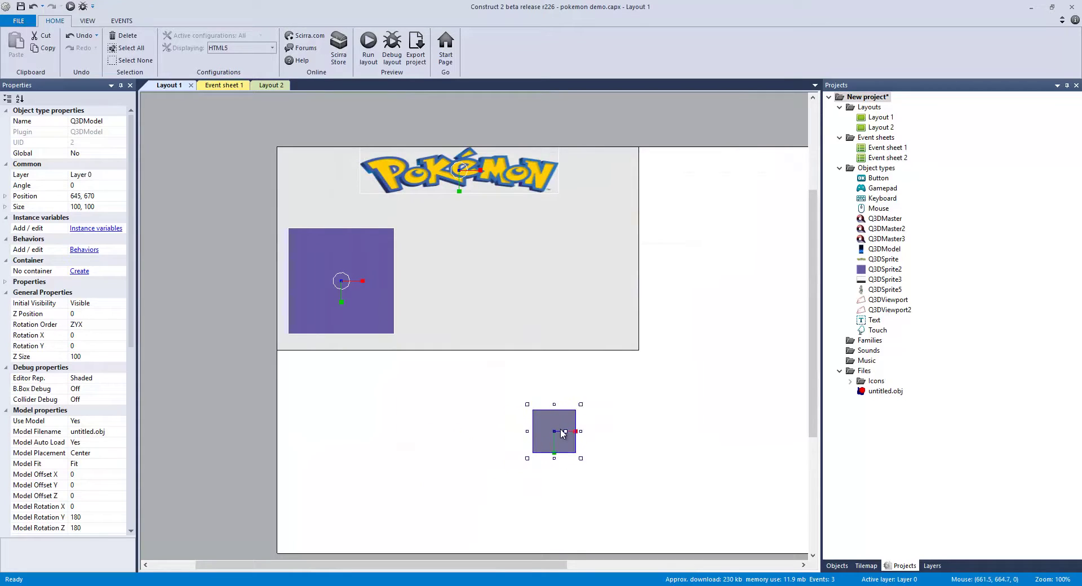
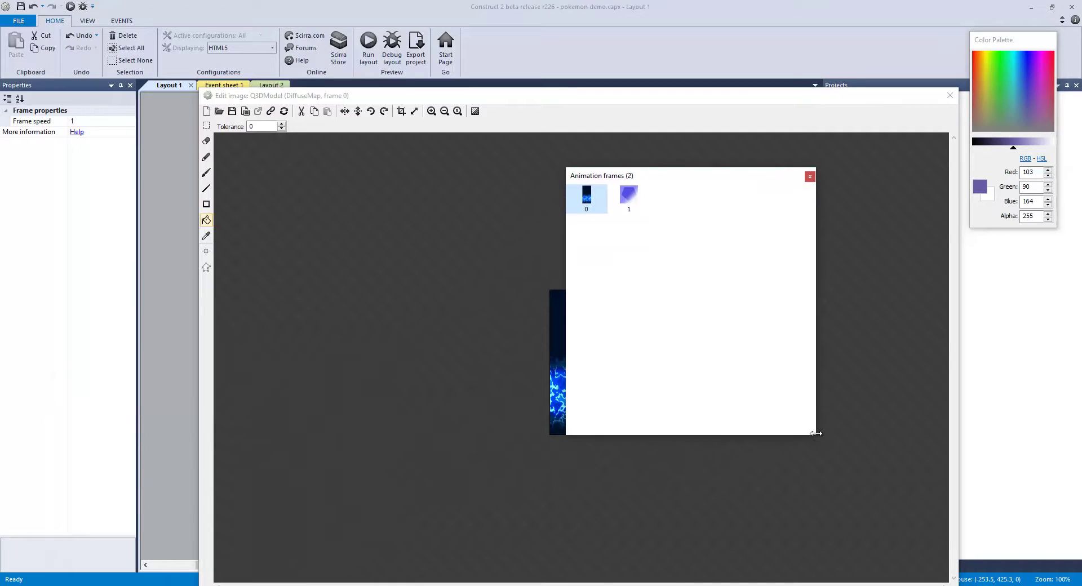
Step: Examine the two DiffuseMap animation frames of the Q3DModel in the image editor, and close the editor
left_click_drag(814, 436, 1035, 585)
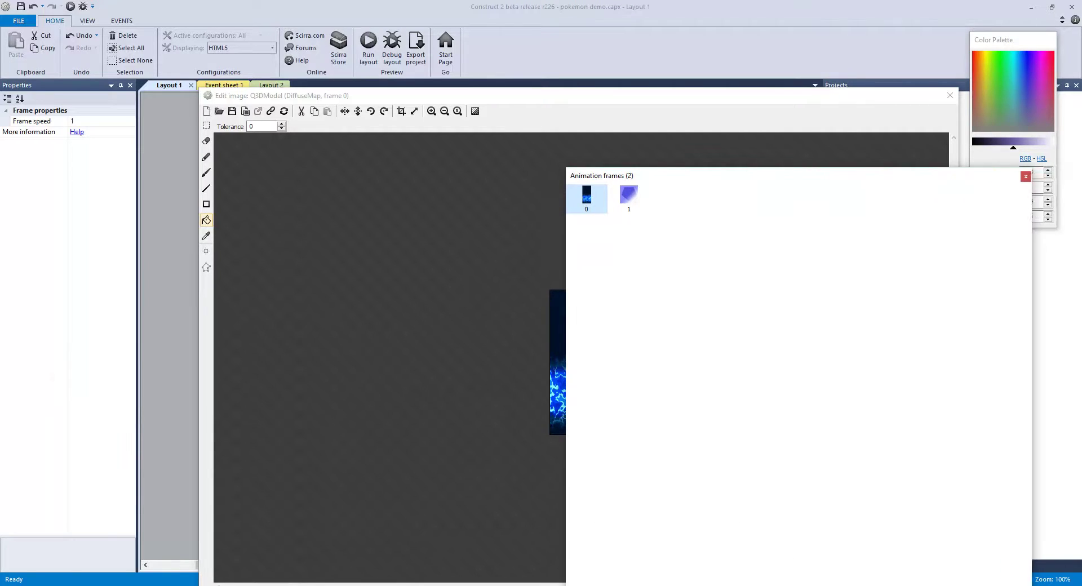
left_click_drag(883, 175, 884, 110)
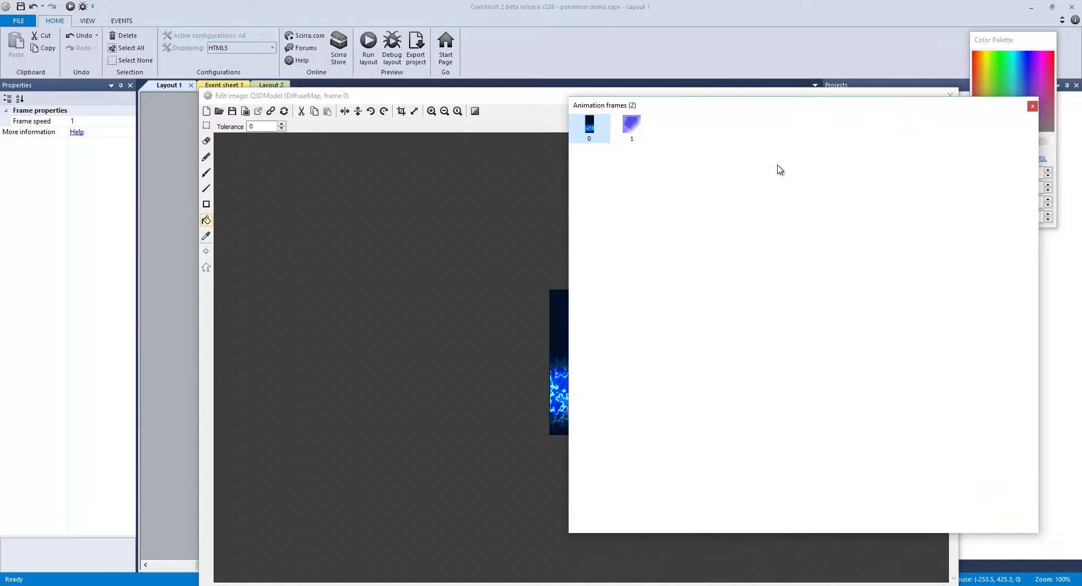
left_click(630, 125)
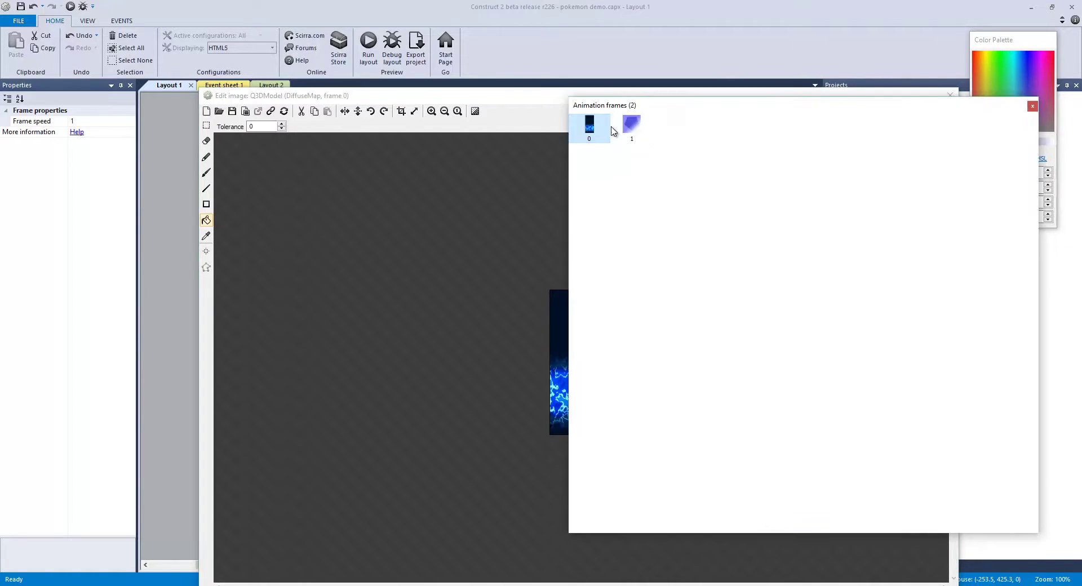
left_click(630, 126)
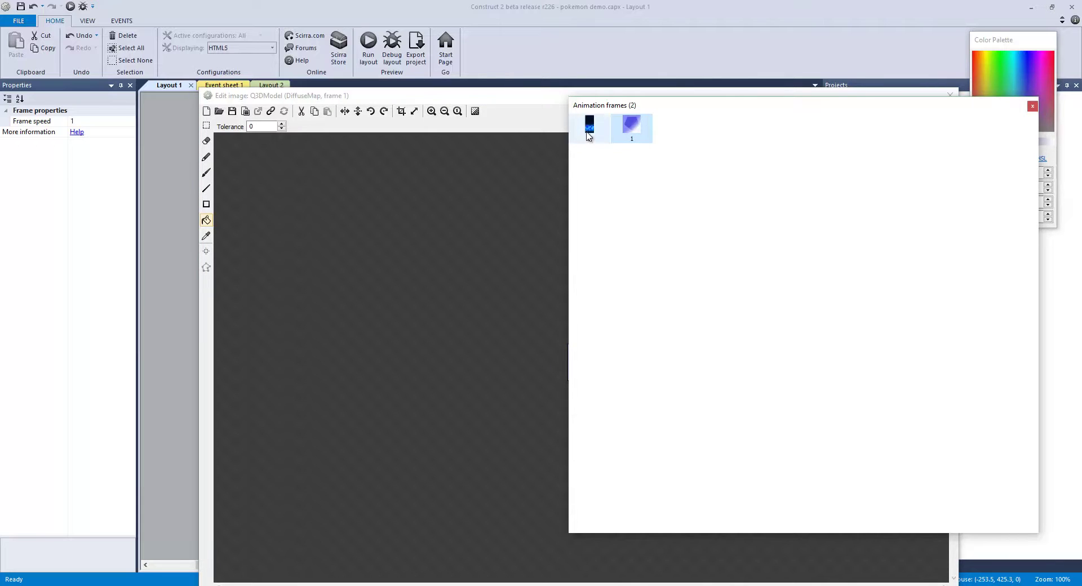
left_click(590, 128)
left_click_drag(841, 96, 668, 180)
left_click(650, 138)
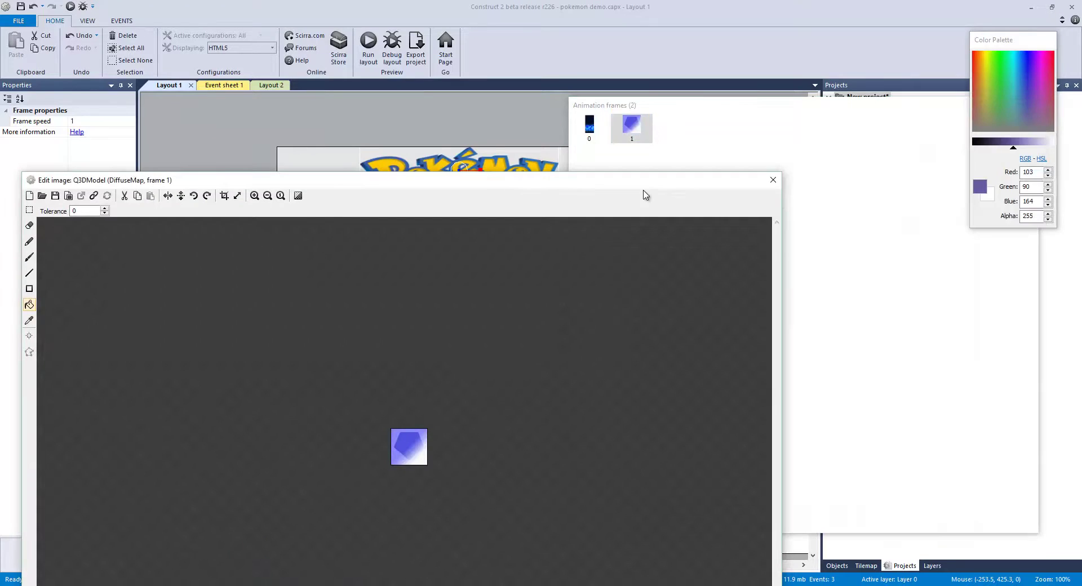
left_click(768, 179)
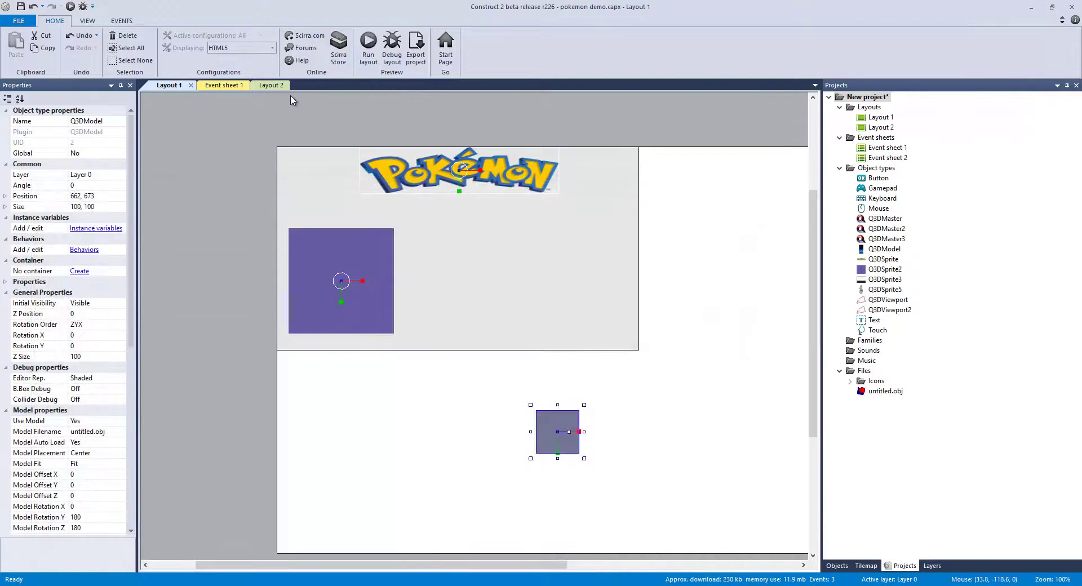
Step: Examine the start-of-layout actions in Event sheet 1 that set the model's Diffuse Map frames, and return to Layout 1
left_click(271, 85)
left_click(225, 86)
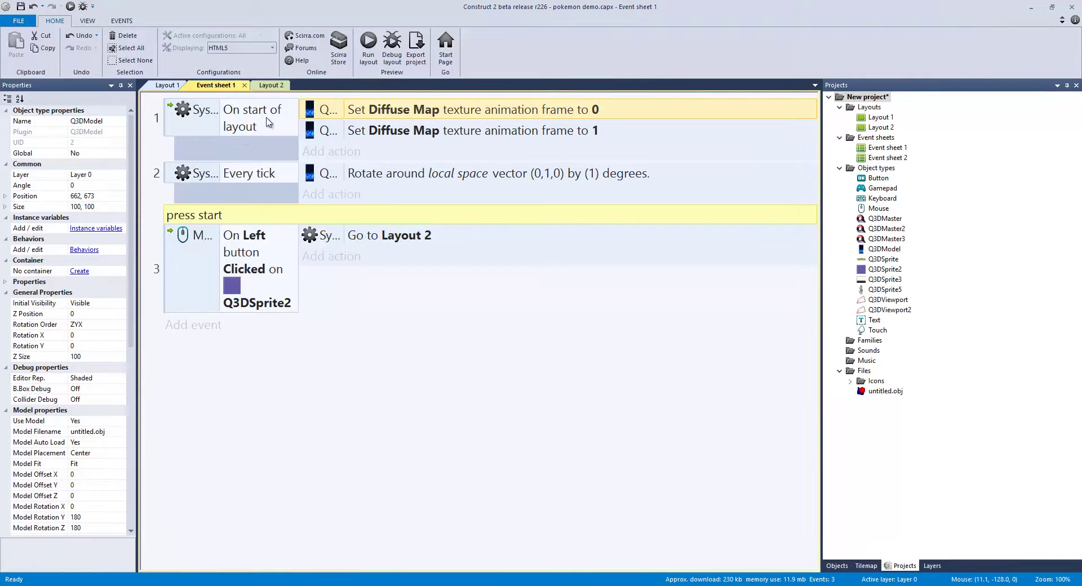
double_click(364, 111)
left_click(167, 85)
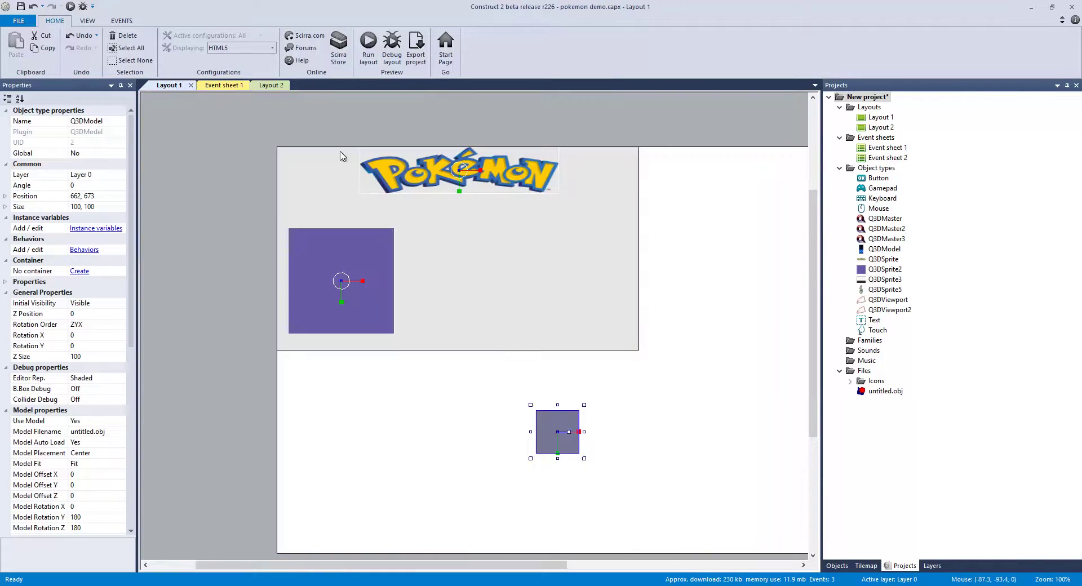
Step: Examine the Q3DModel's DiffuseMap animation alongside its texture frames in the image editor, and close the editor
double_click(546, 427)
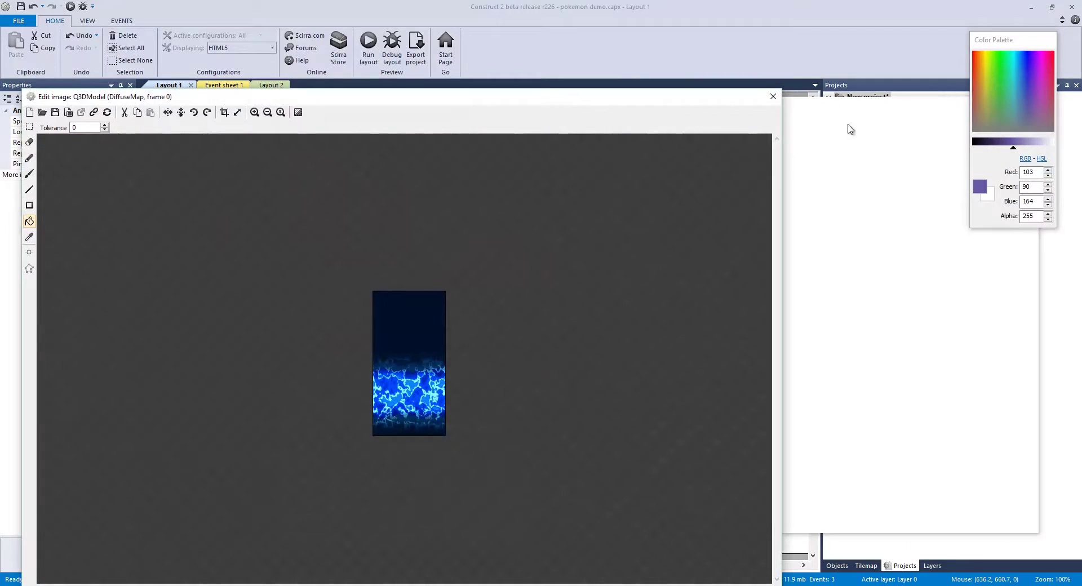
left_click(849, 145)
left_click_drag(430, 104, 178, 229)
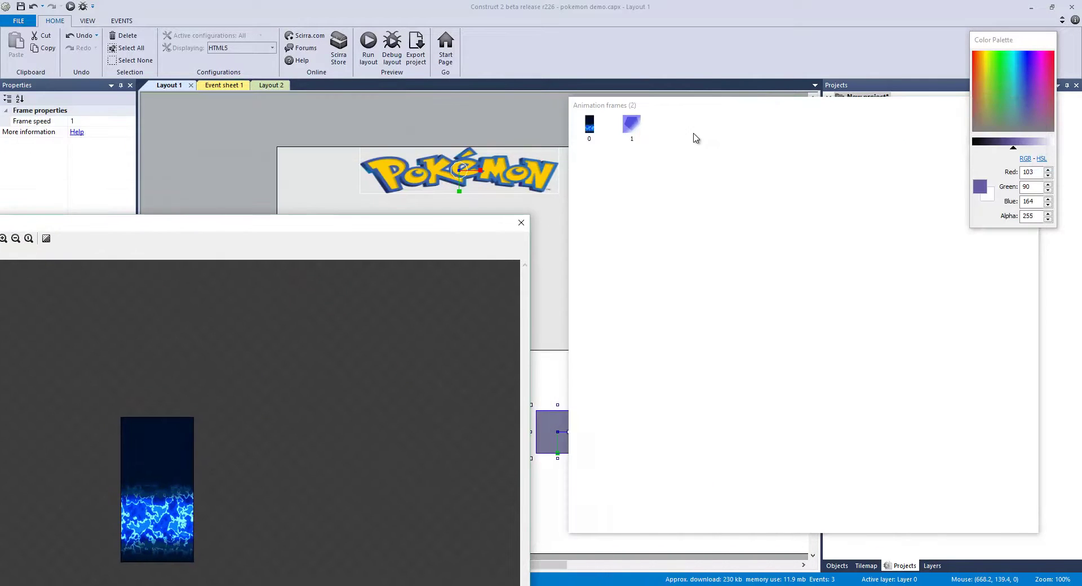
left_click_drag(707, 113, 700, 443)
left_click_drag(775, 316, 437, 221)
left_click(435, 234)
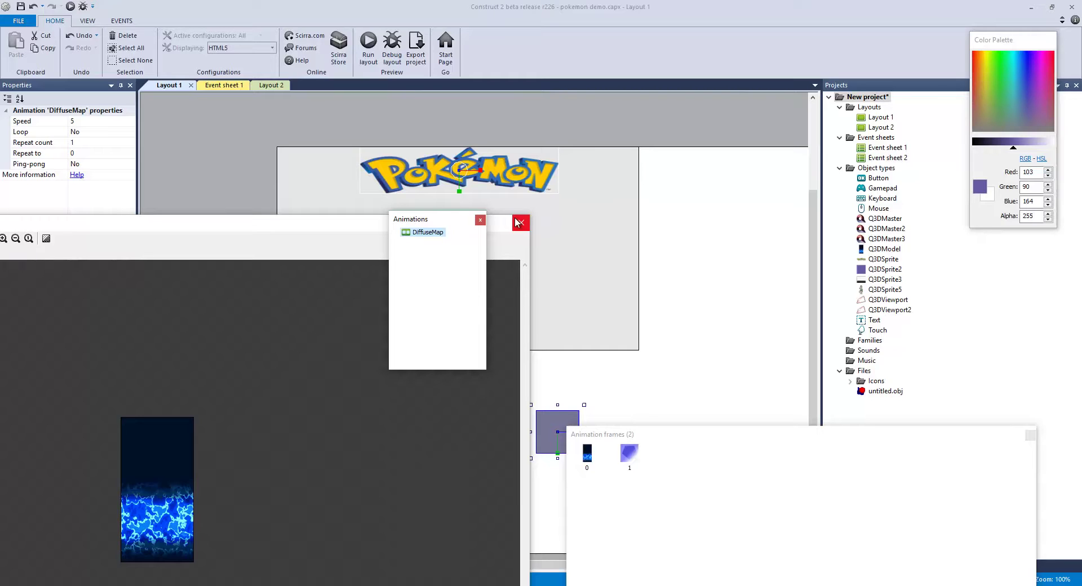
left_click(517, 222)
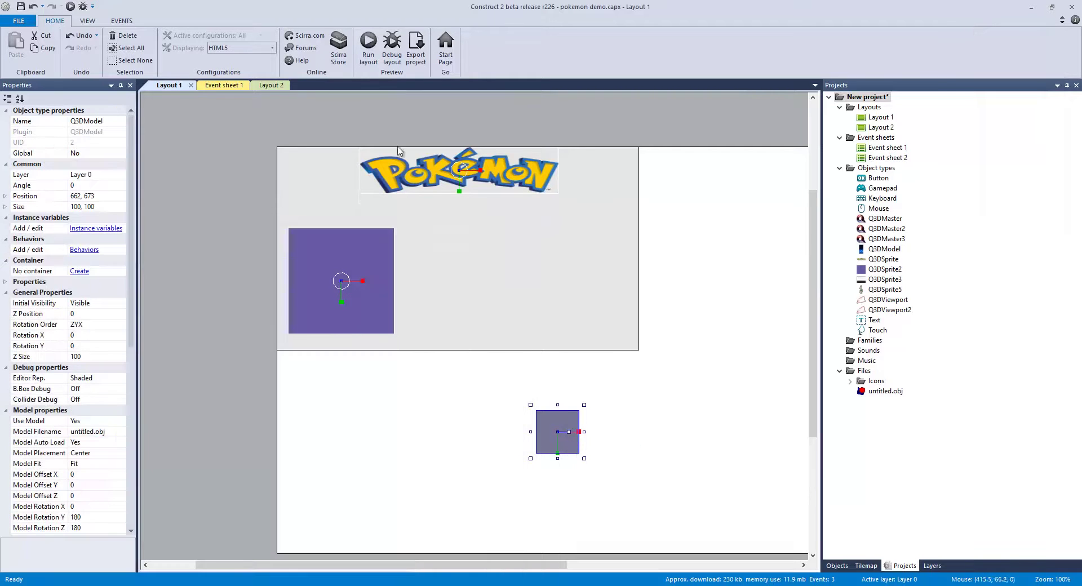
Step: Review the Every tick rotation event and the press start event in Event sheet 1, and return to Layout 1
left_click(221, 85)
left_click(202, 194)
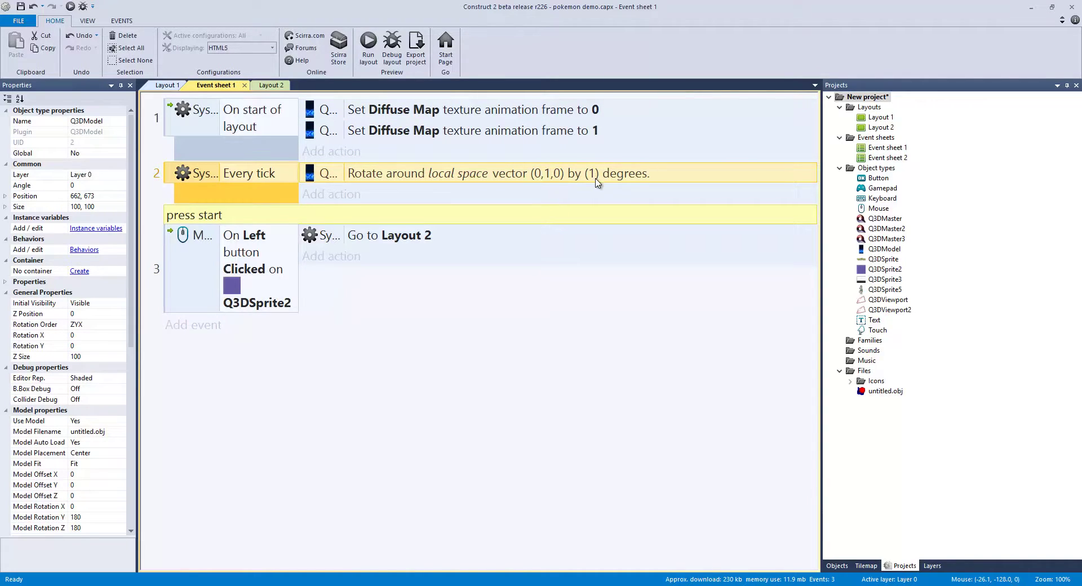
left_click(285, 266)
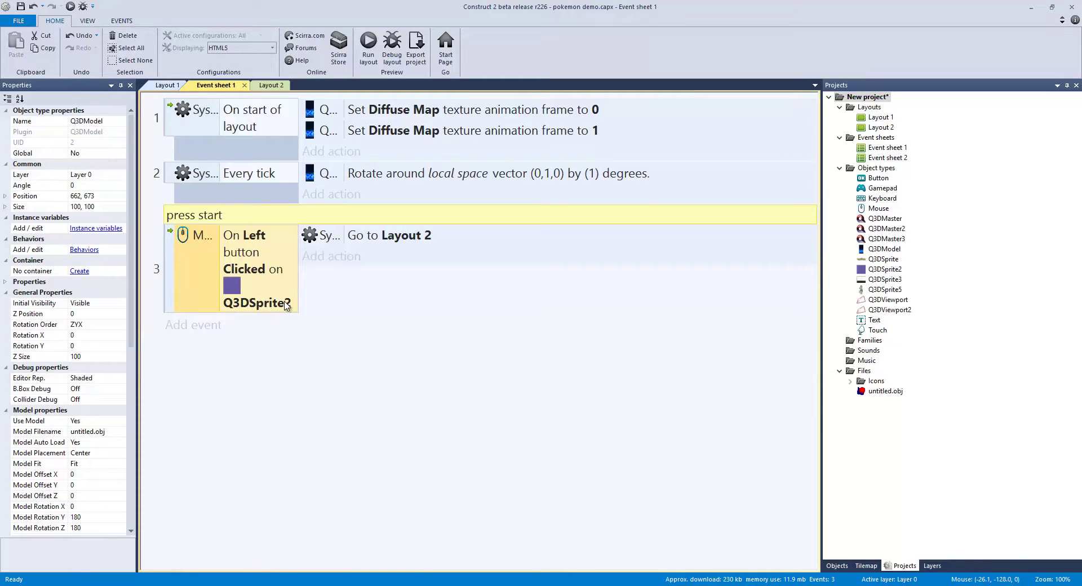
left_click(362, 243)
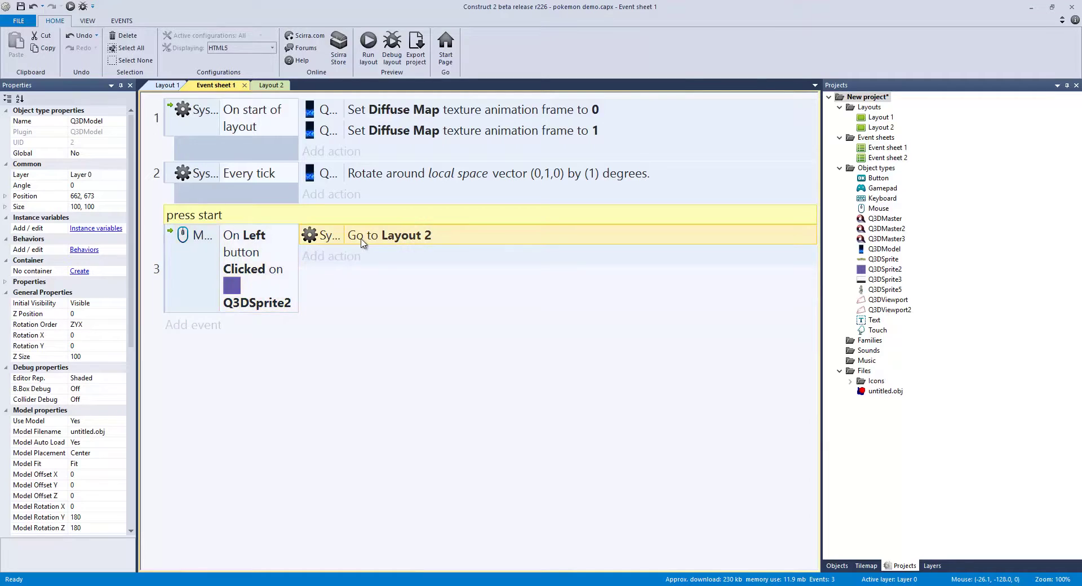
left_click(174, 87)
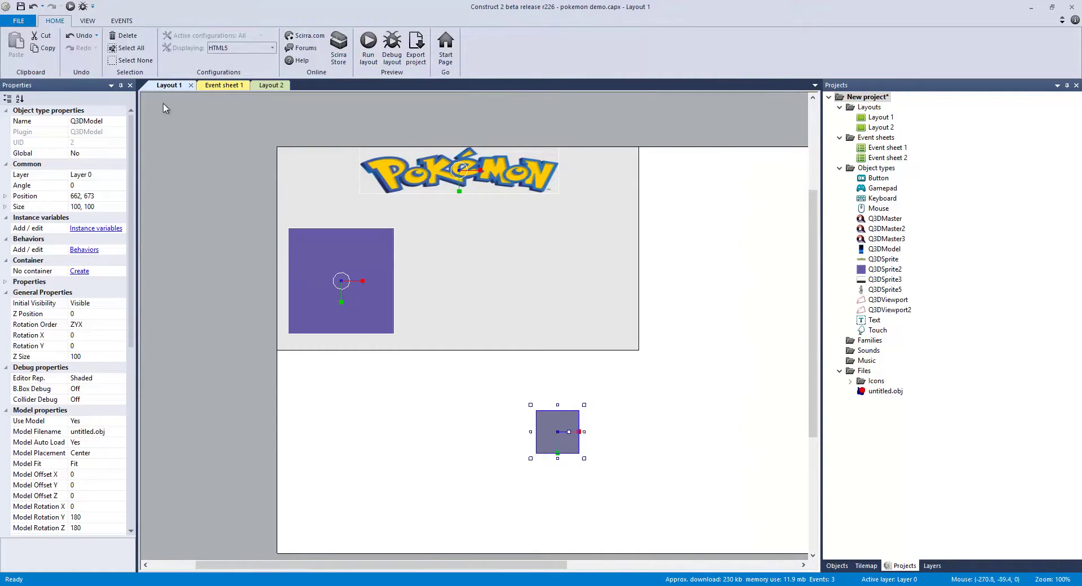
left_click(216, 85)
left_click(169, 86)
Step: Insert a new Q3D Model object inside the Q3DMaster area of Layout 1
right_click(536, 264)
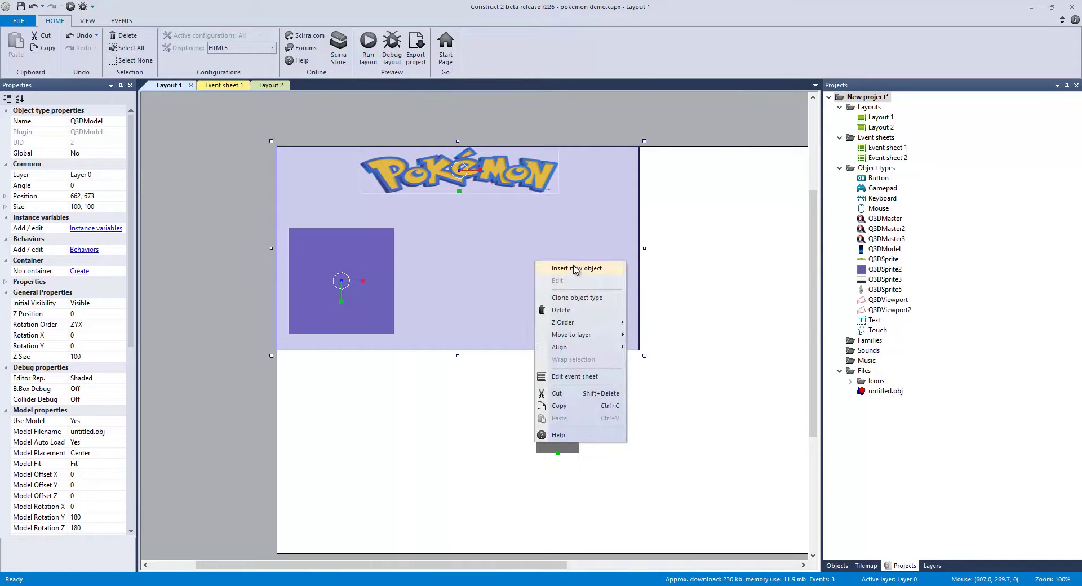
left_click(567, 269)
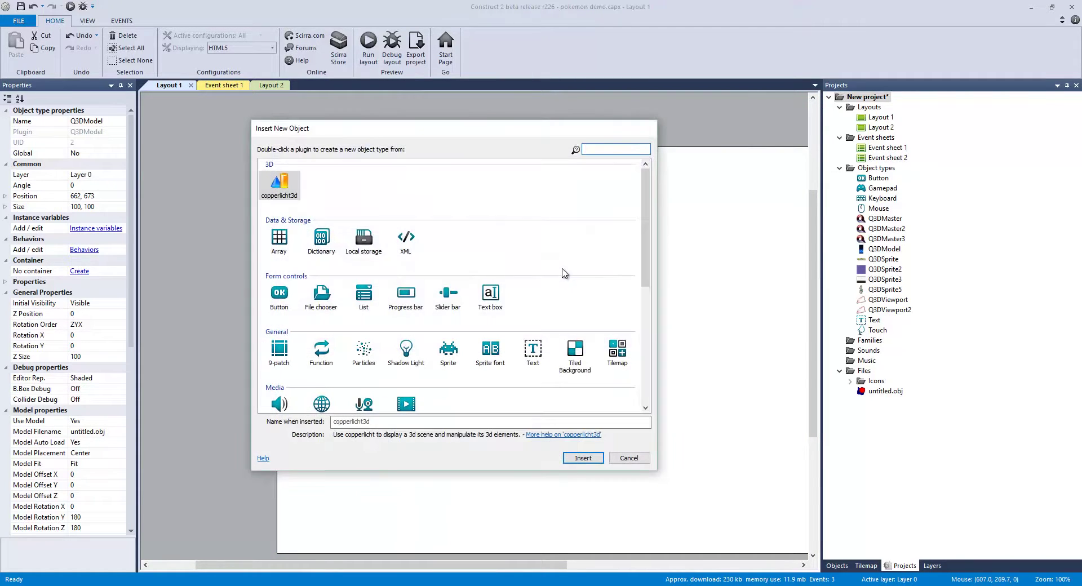
scroll(540, 349, "down", 5)
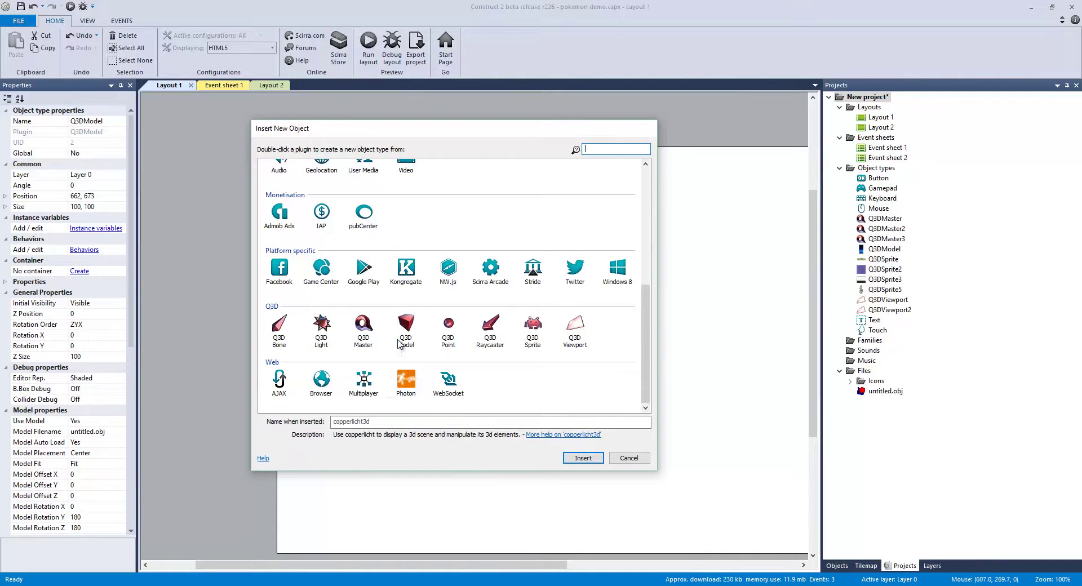
left_click(416, 333)
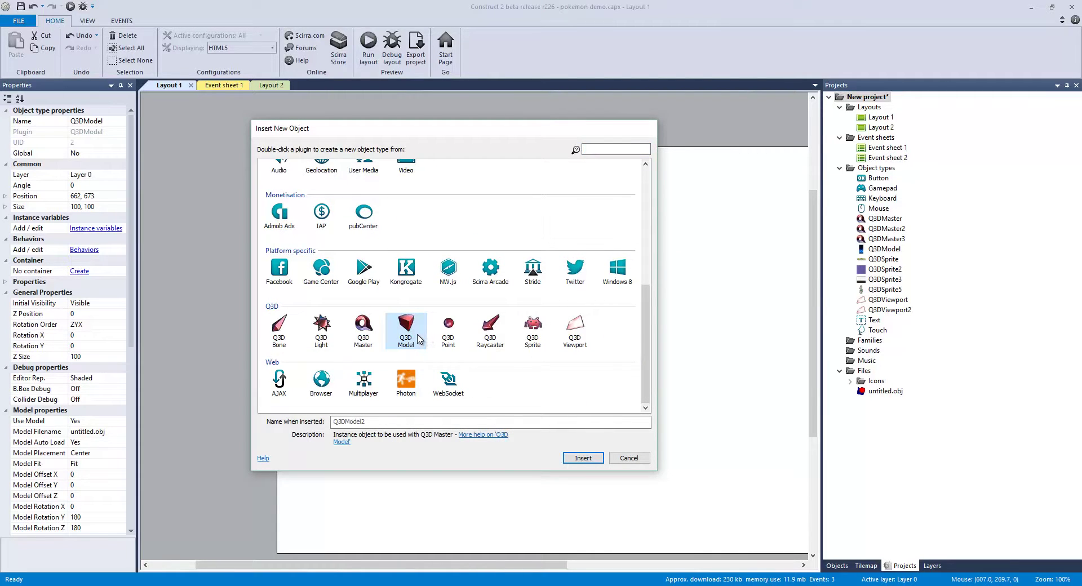
double_click(412, 336)
left_click(533, 275)
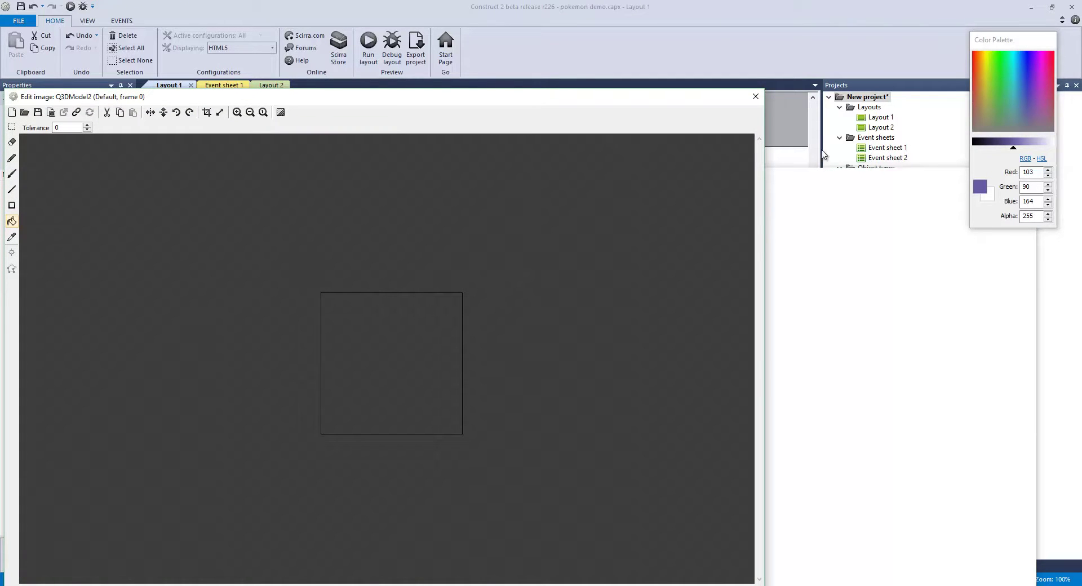
Step: Fill the new model's default texture with red (217, 65, 37) and place the model at about 675, 255
left_click(972, 80)
left_click(413, 359)
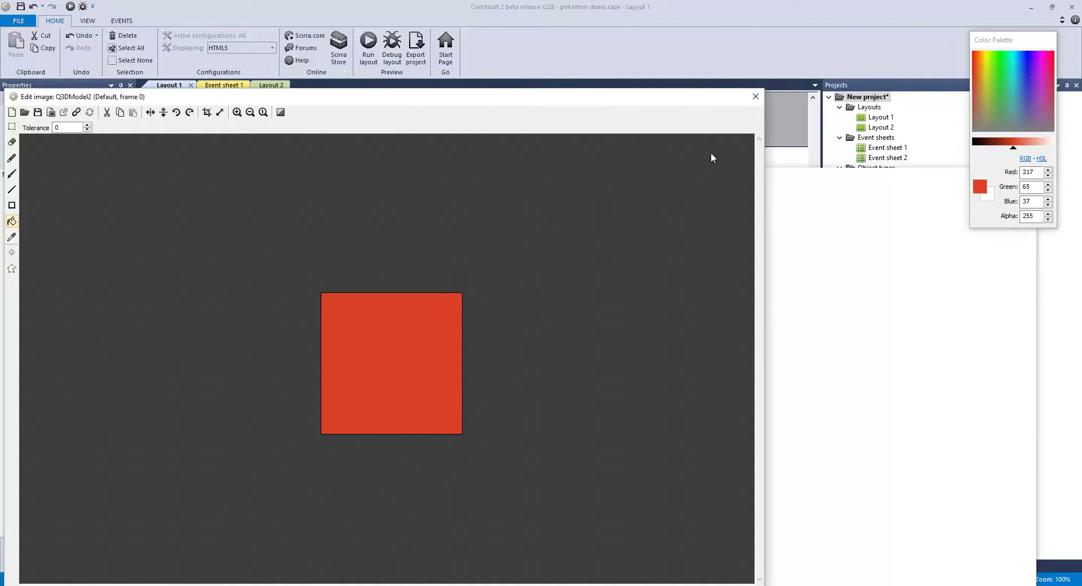
left_click(756, 96)
left_click_drag(491, 239, 566, 233)
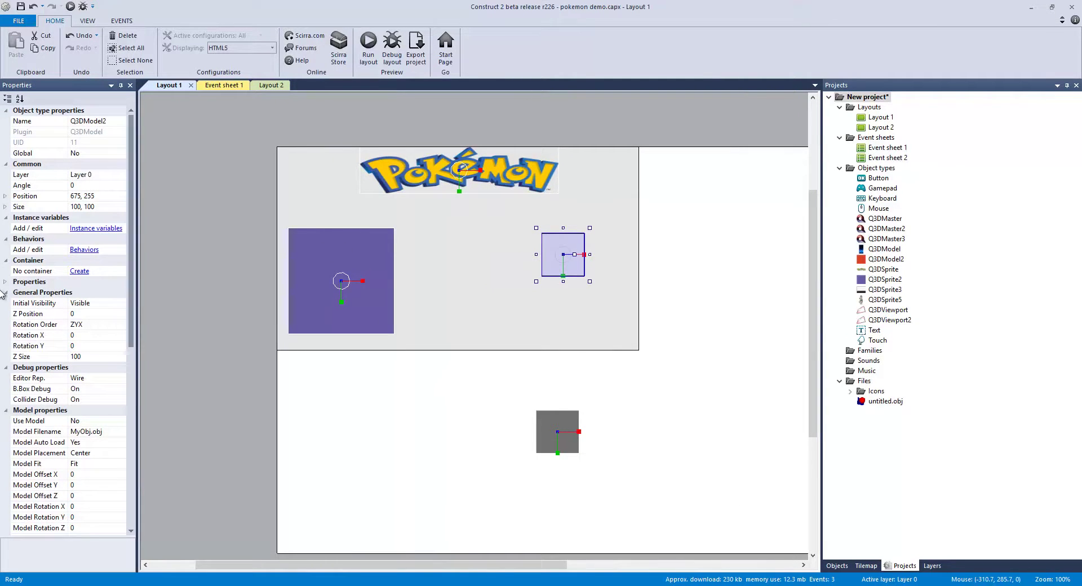
Step: Set the editor representation of Q3DModel2 to Textured
scroll(72, 350, "down", 2)
left_click(49, 304)
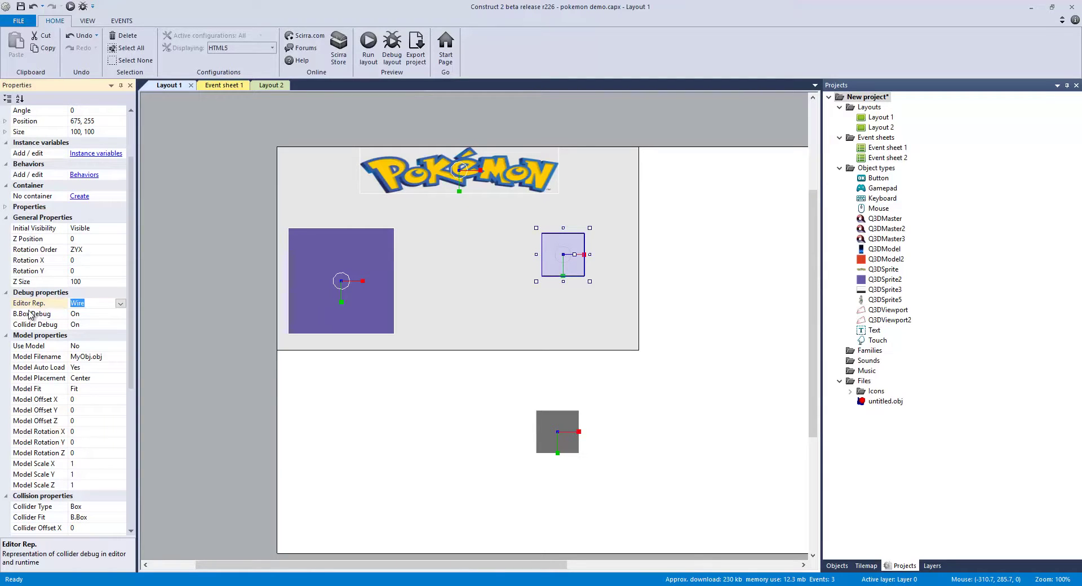
left_click(114, 312)
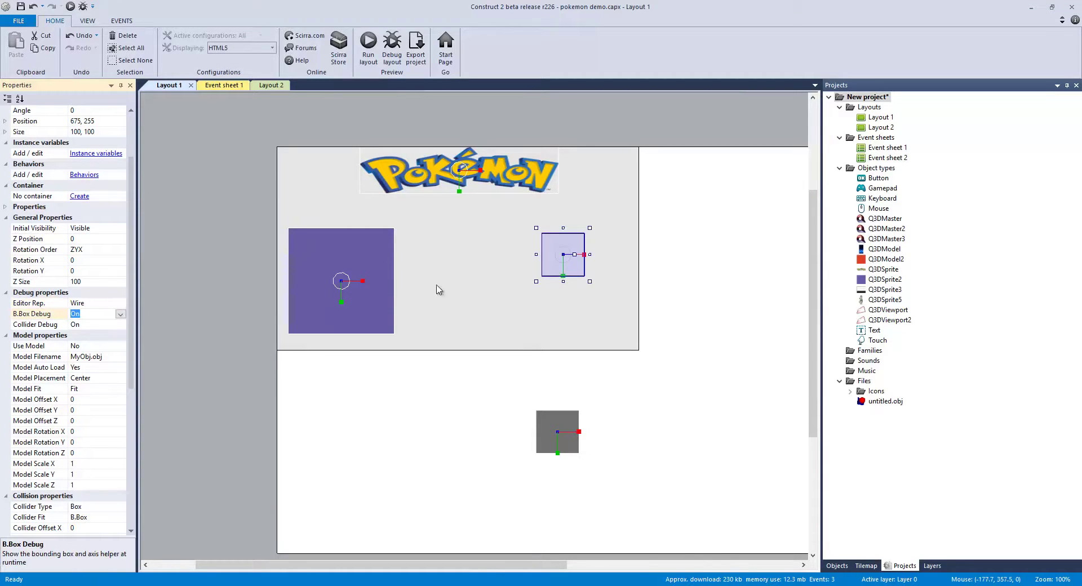
left_click(107, 304)
left_click(120, 303)
left_click(102, 330)
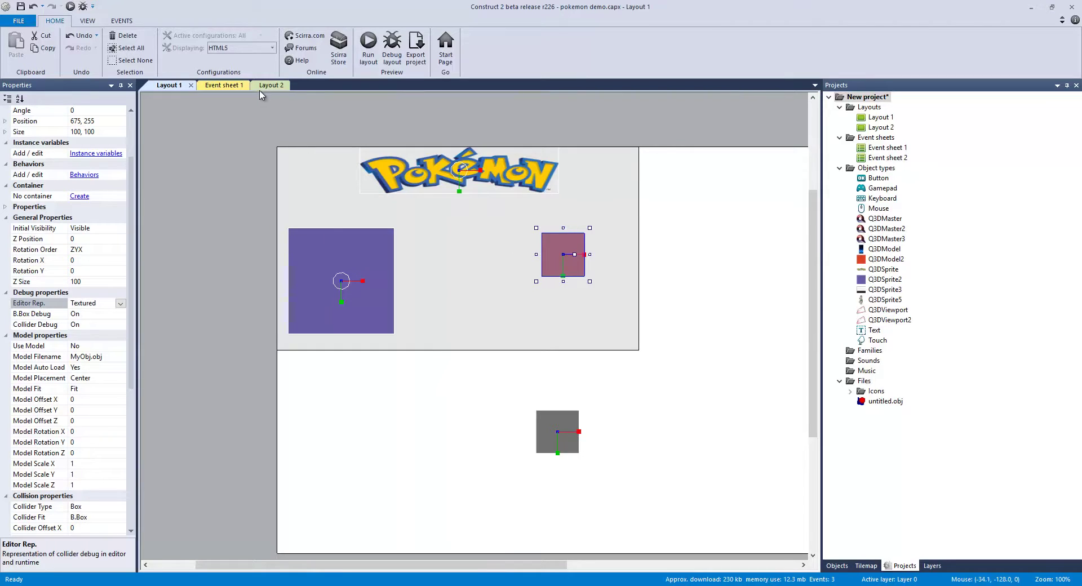
Step: Move Q3DModel2 over the purple sprite's edge, check it in a preview, and reposition it at about 238, 335
left_click_drag(562, 248, 387, 268)
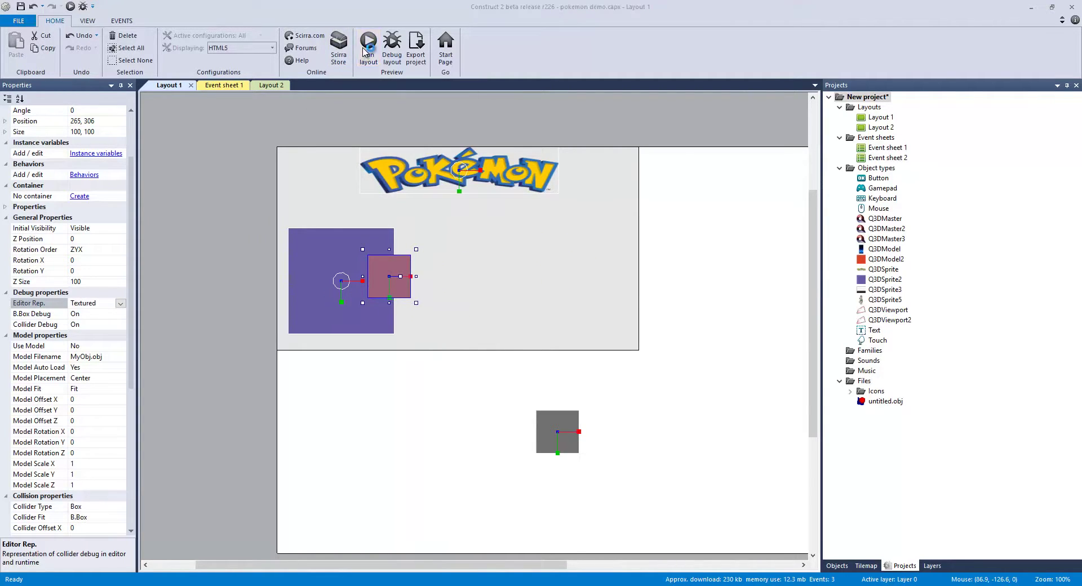
left_click(367, 48)
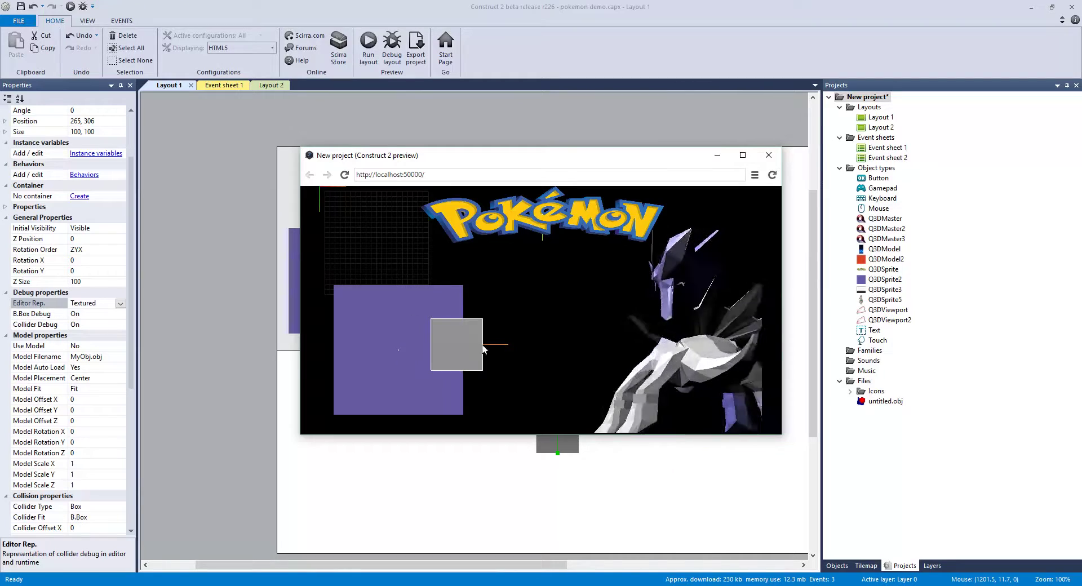
left_click(769, 157)
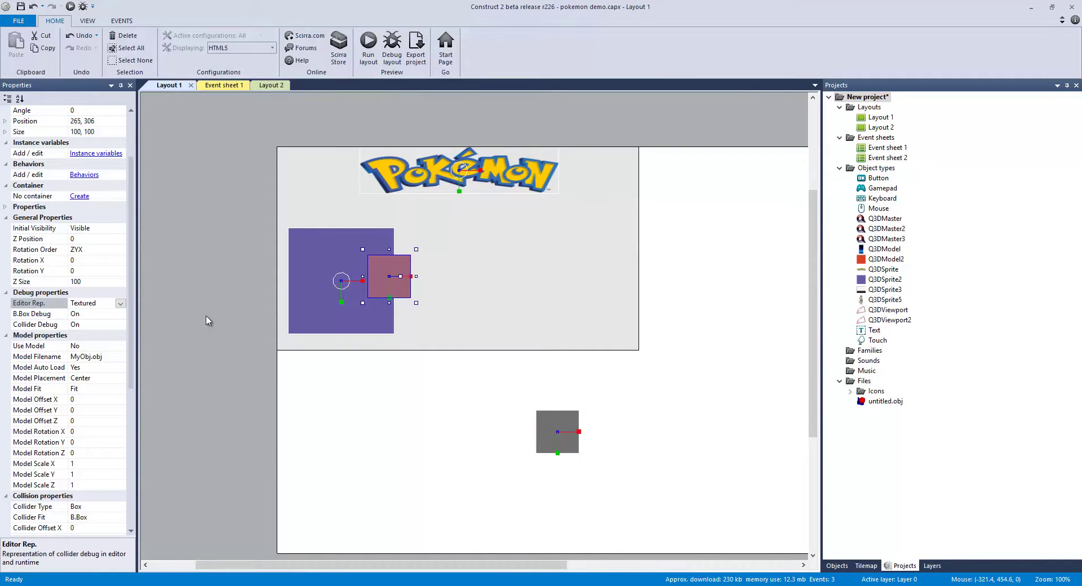
left_click_drag(376, 273, 364, 285)
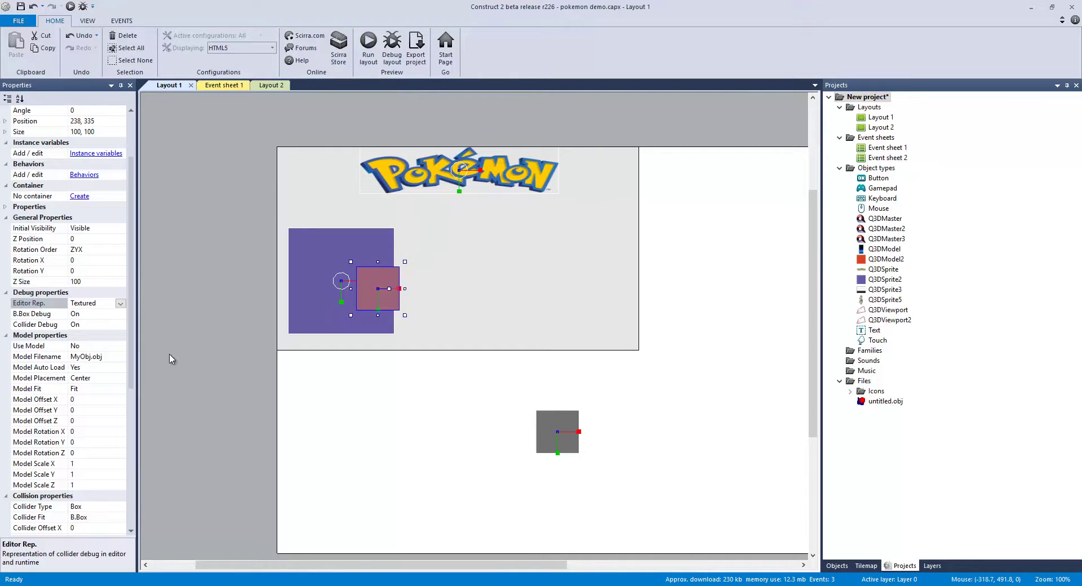
right_click(875, 402)
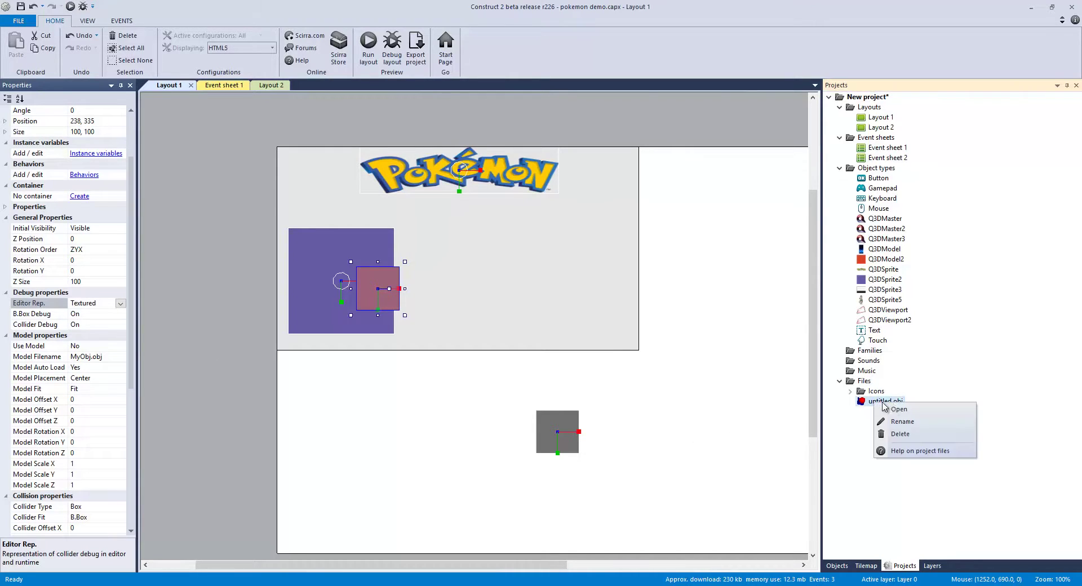
left_click(905, 423)
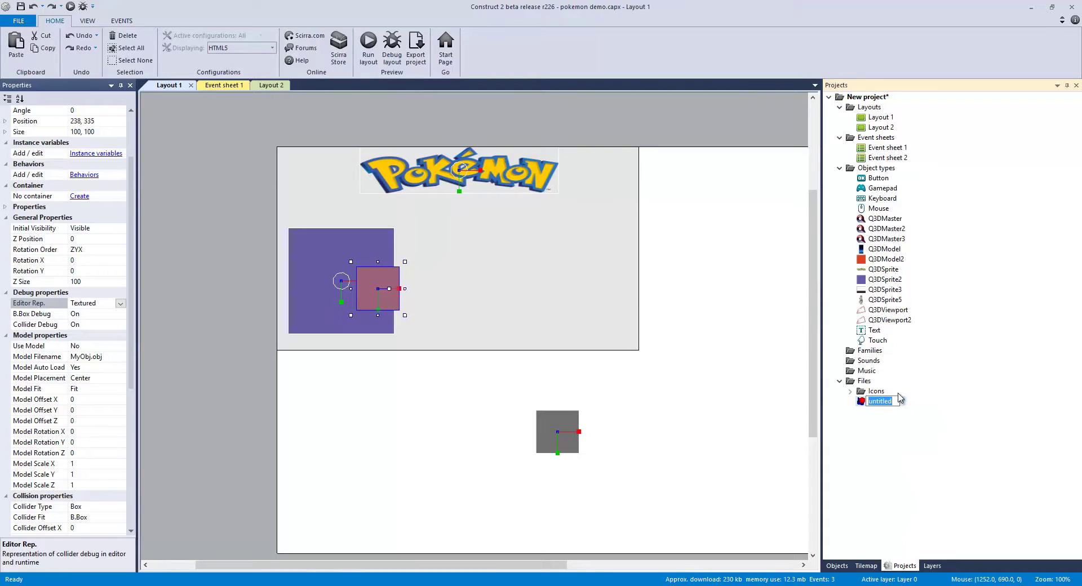
left_click(1002, 490)
Step: Import untitled.obj from the DS - Pokemon Diamond Pearl - Title Screen Dialga folder into the project's files
right_click(865, 380)
left_click(895, 387)
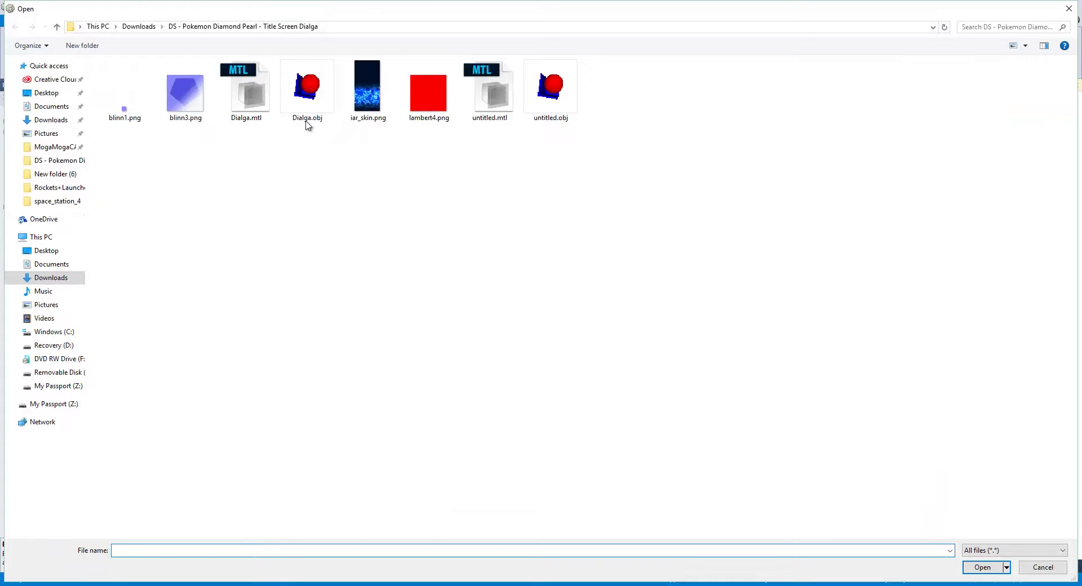
left_click(562, 109)
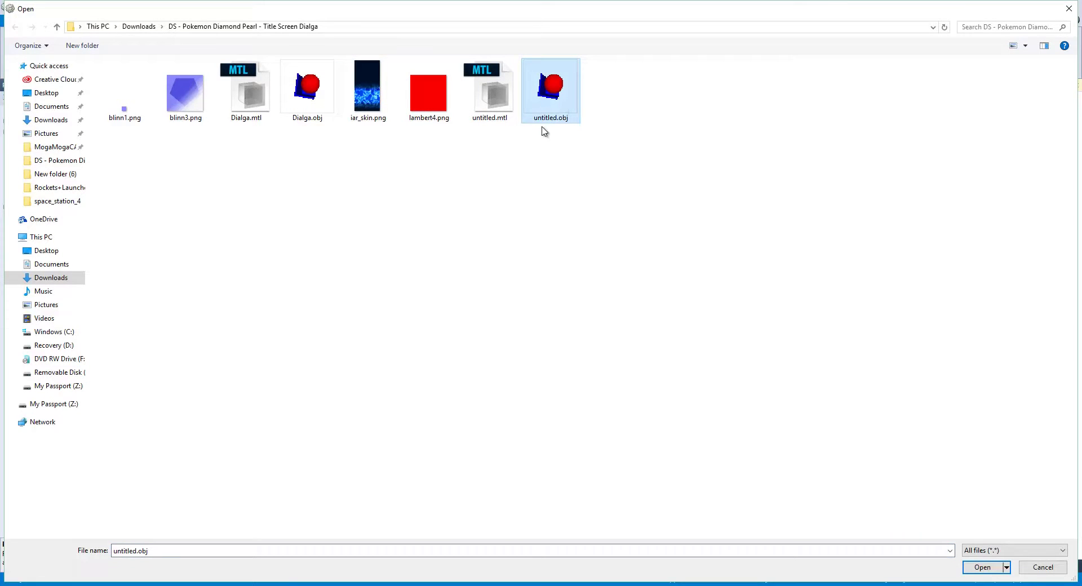
key("Return")
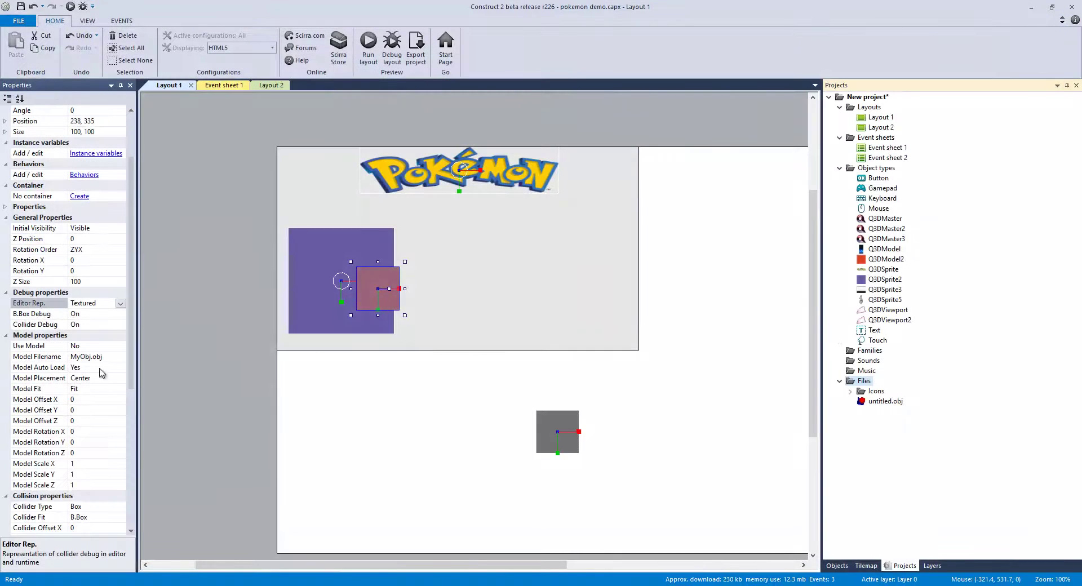
Step: Set Q3DModel2's model filename to untitled.obj and shift the model slightly to 245, 334
left_click(115, 359)
type("untitled")
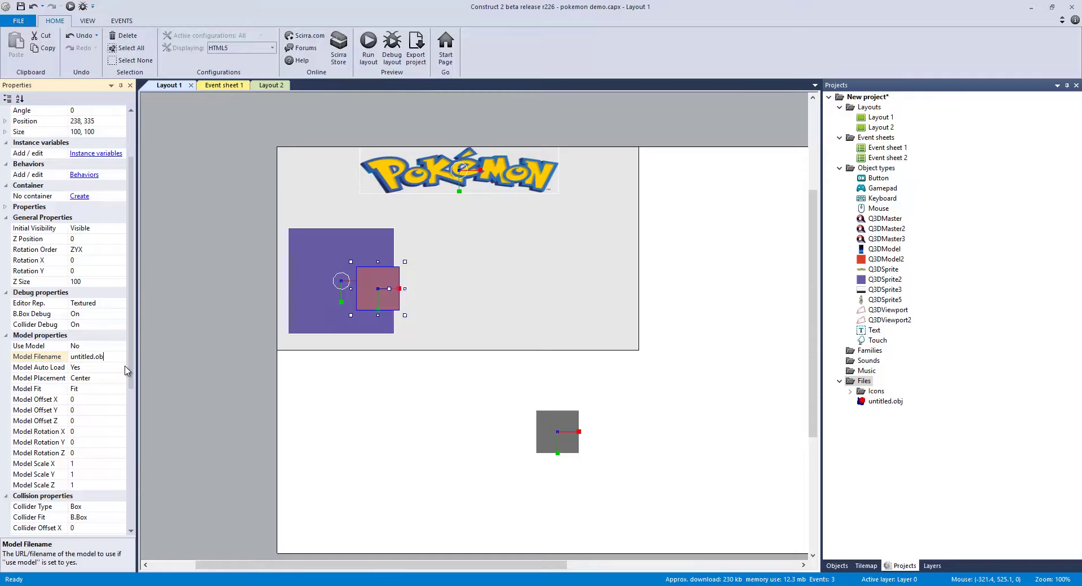
left_click(232, 316)
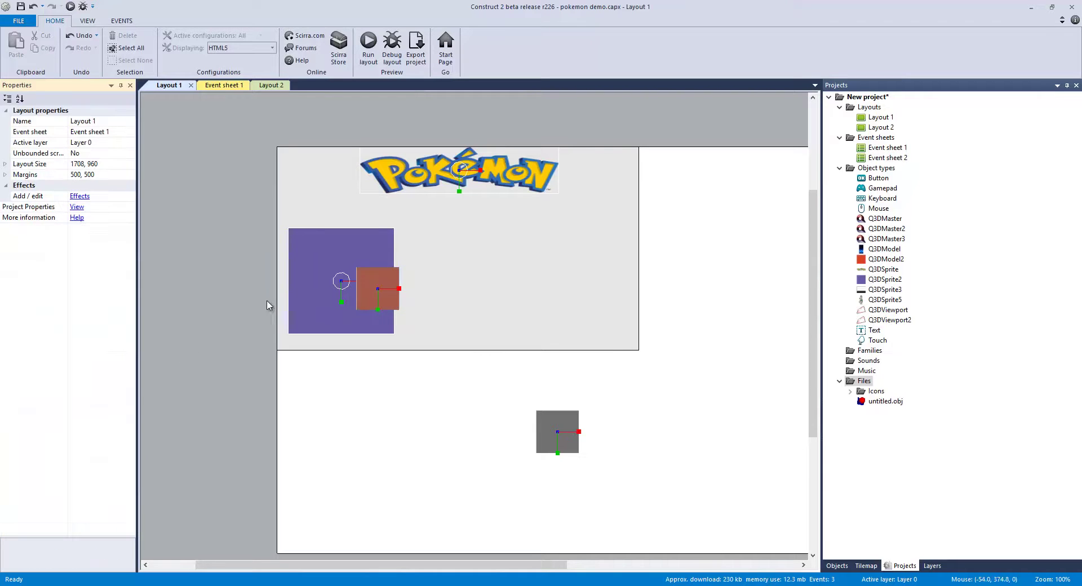
left_click_drag(365, 275, 368, 275)
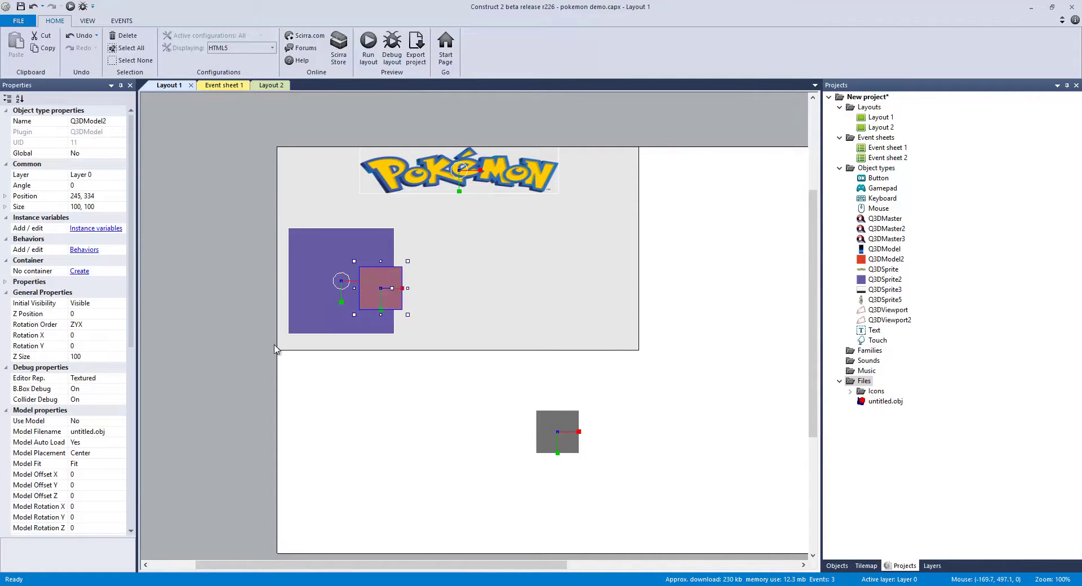
Step: Turn off the bounding box debug and collider debug of Q3DModel2
scroll(112, 341, "down", 2)
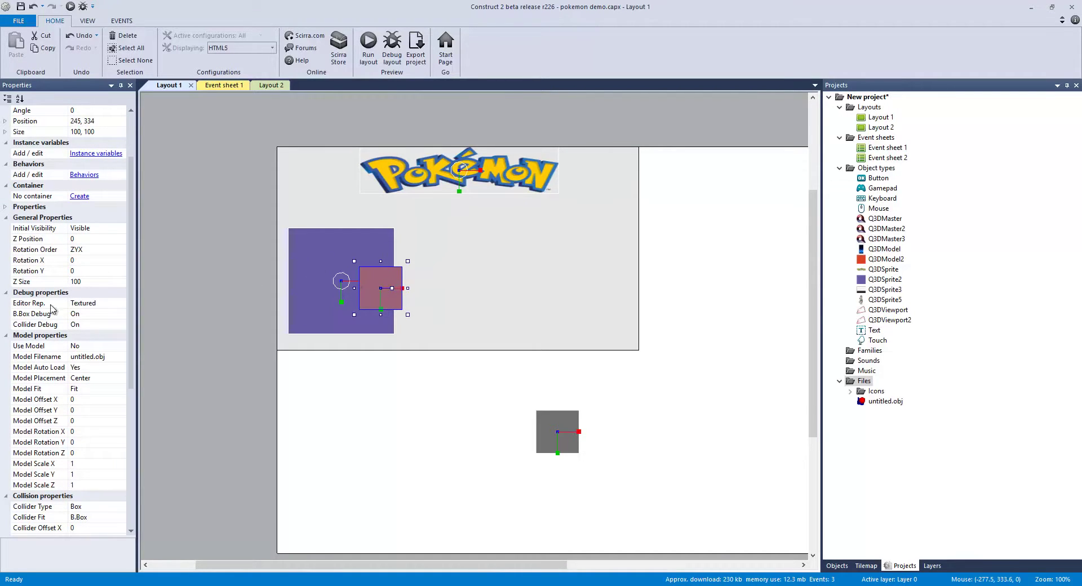
left_click(120, 314)
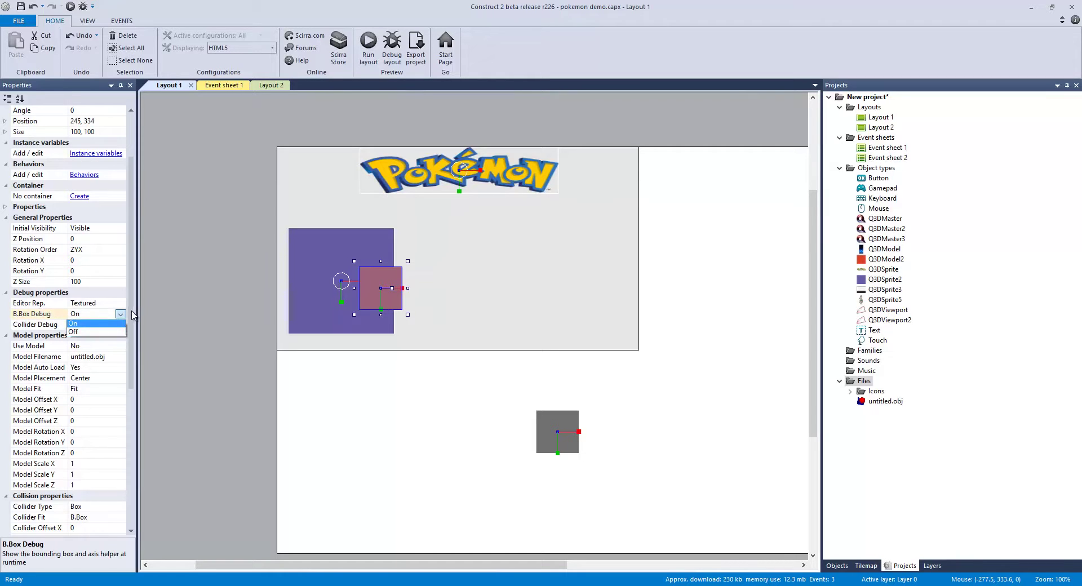
left_click(101, 335)
left_click(108, 325)
left_click(120, 324)
left_click(105, 349)
Step: Set Use Model to Yes for Q3DModel2 and check the loaded model in a maximized preview
left_click(110, 346)
left_click(120, 346)
left_click(94, 366)
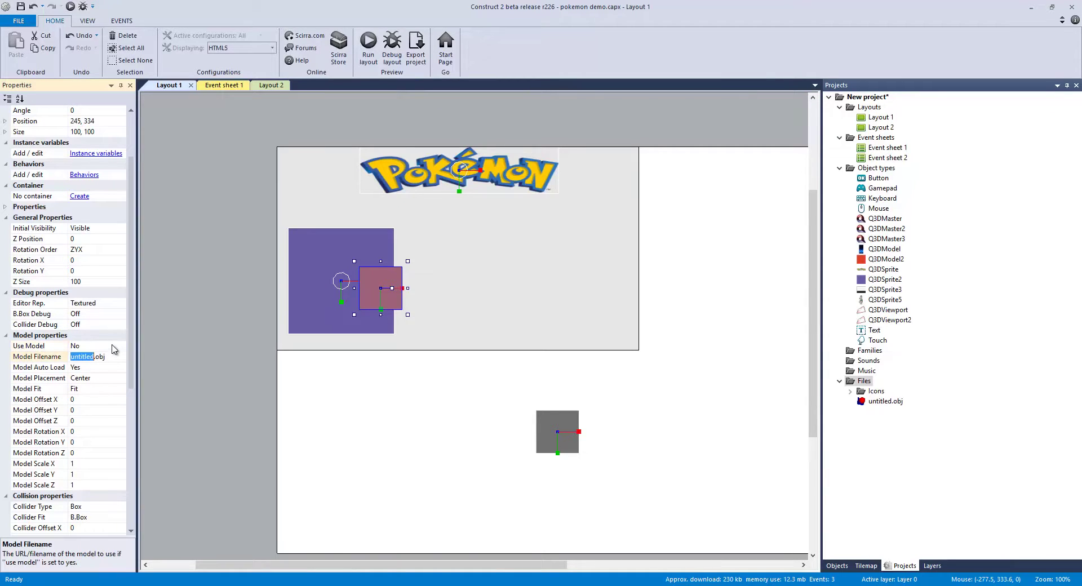
left_click(120, 346)
left_click(90, 356)
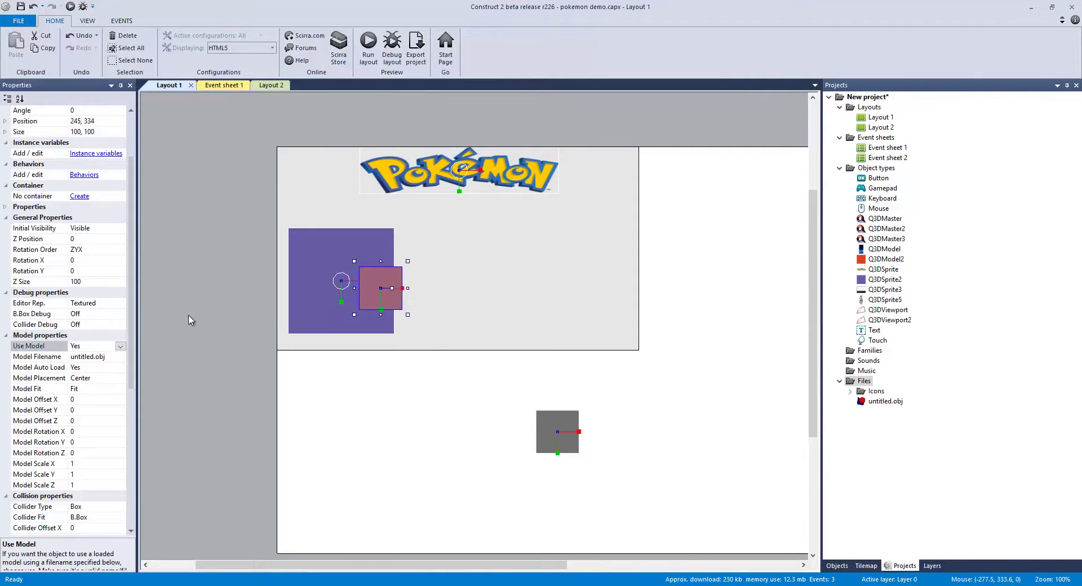
left_click(369, 45)
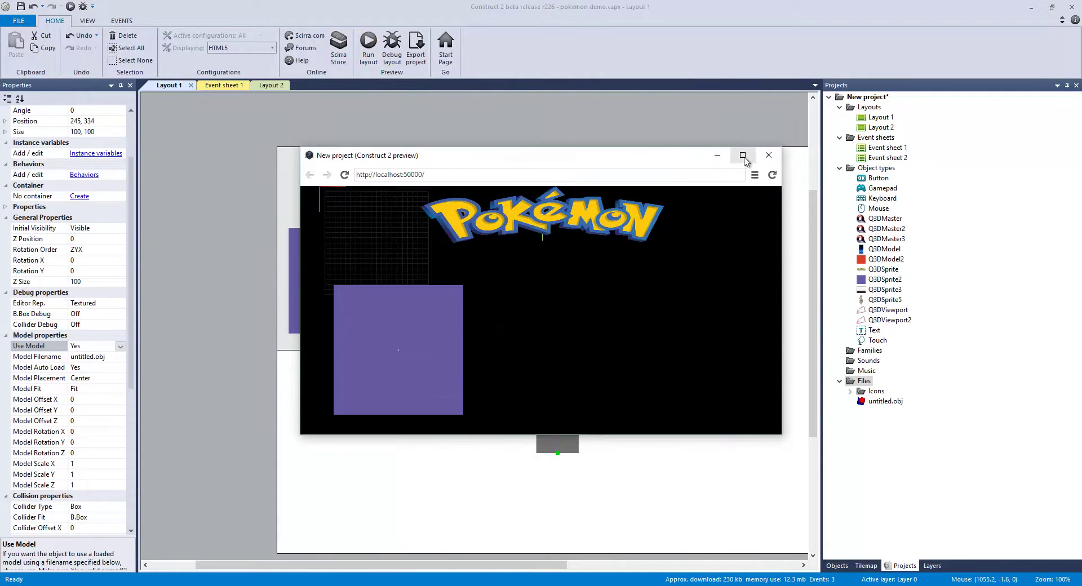
left_click(743, 156)
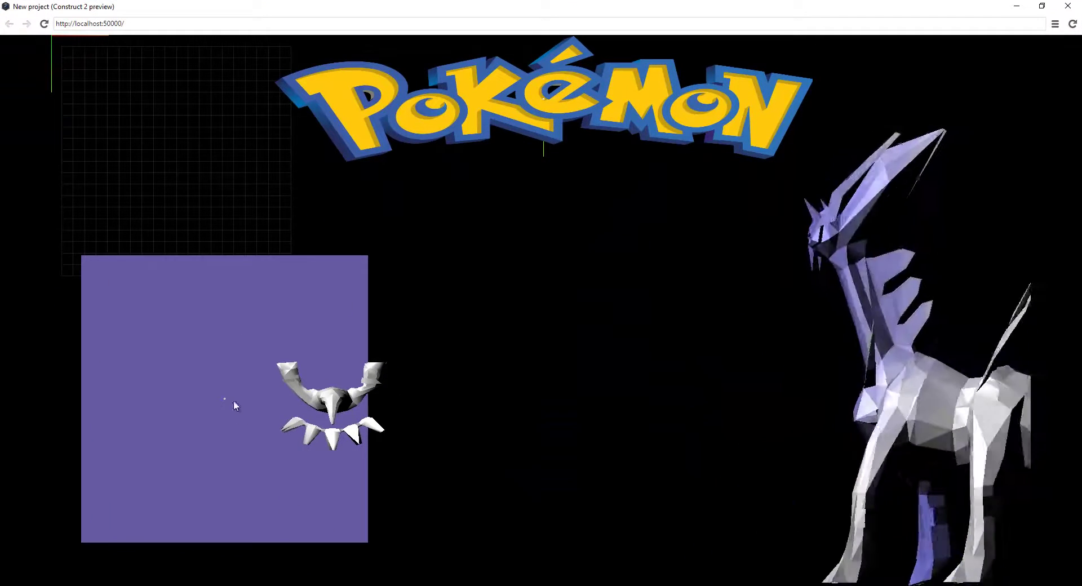
left_click(1065, 6)
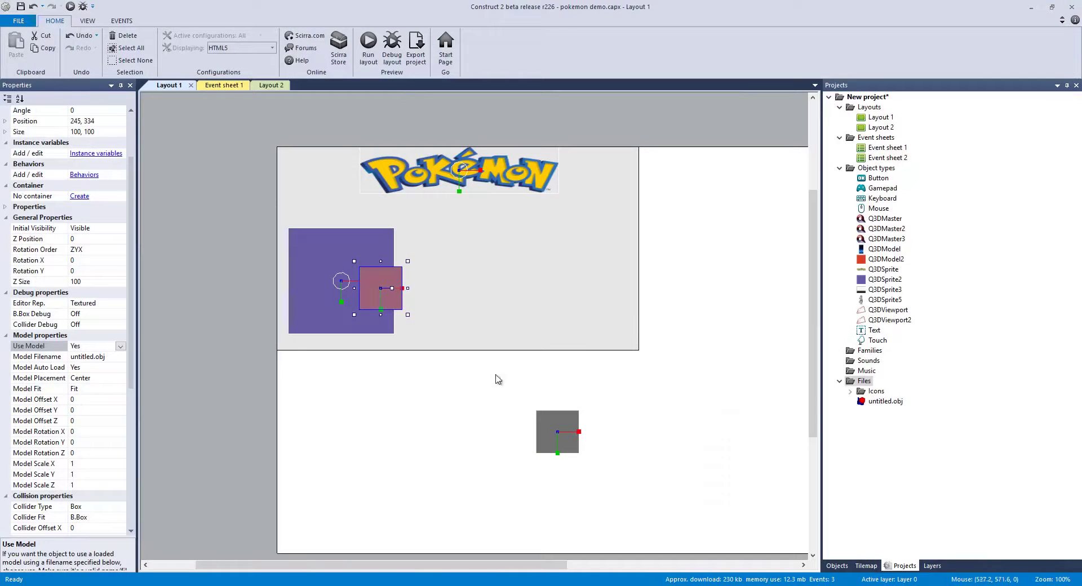
Step: Set Q3DModel2's Model Rotation Y to 180, matching the grey model below the title area
left_click(566, 445)
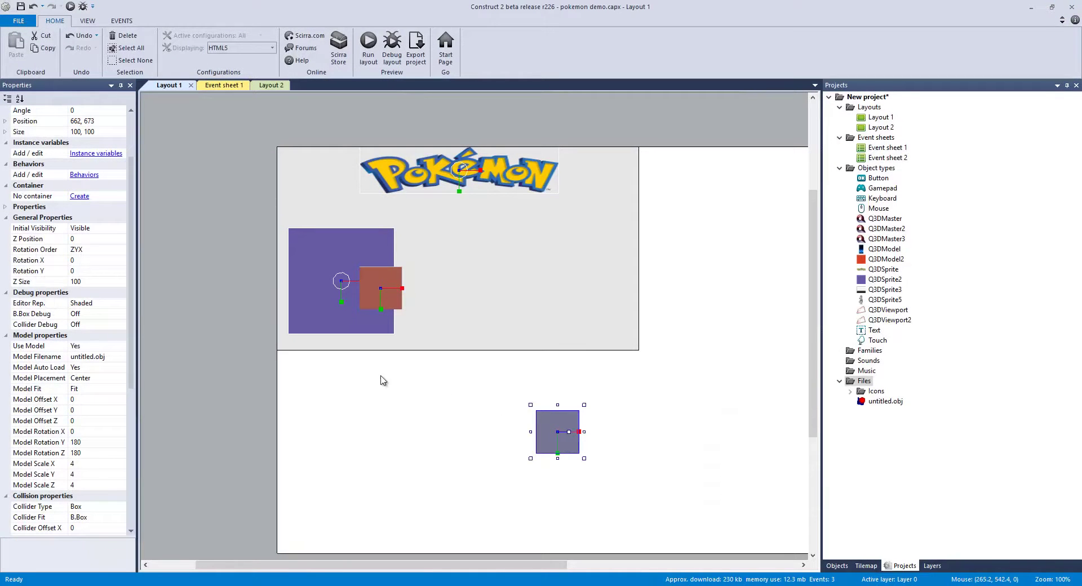
left_click(87, 442)
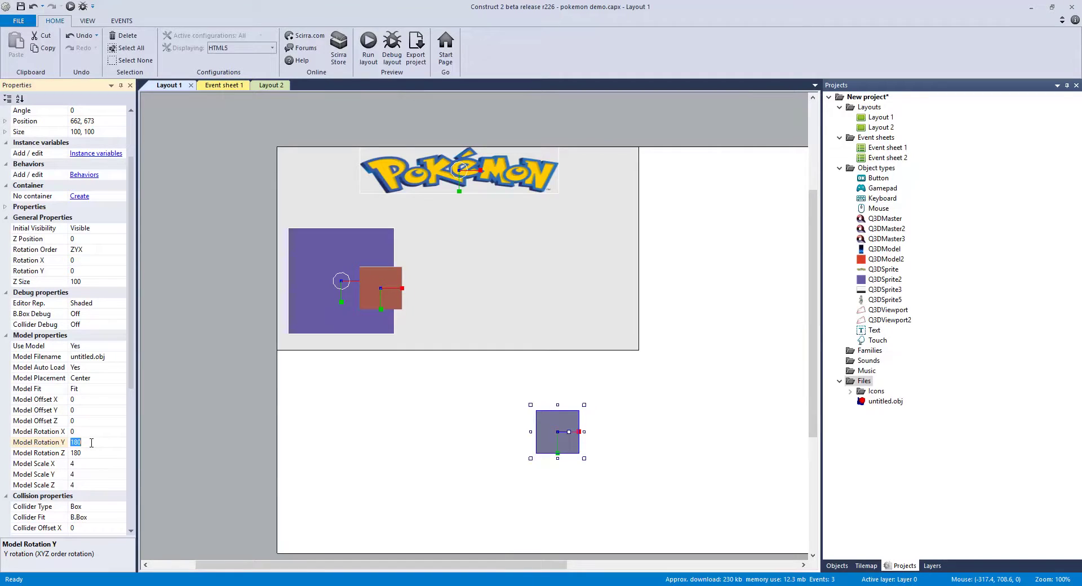
left_click(402, 288)
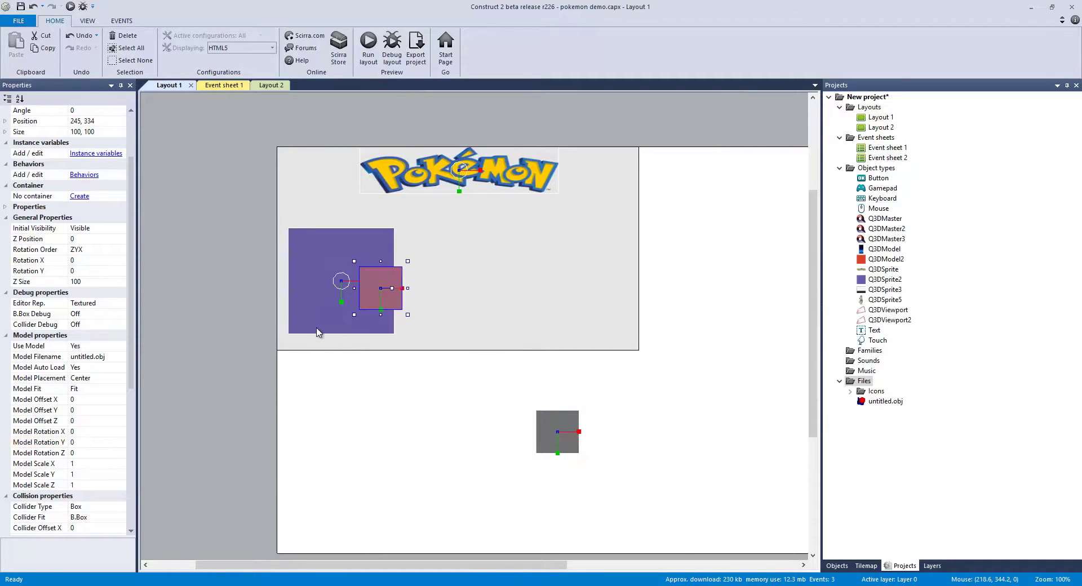
left_click(80, 441)
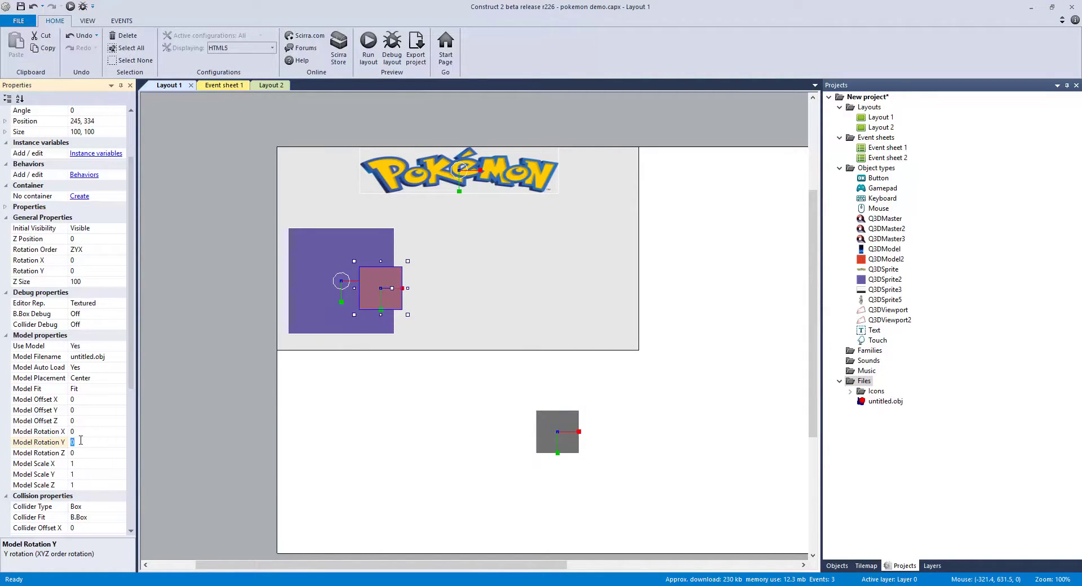
type("1800")
key("Up")
key("BackSpace")
Step: Set Q3DModel2's Model Rotation Z to 180, using the grey model's value as reference
left_click(570, 433)
left_click(91, 453)
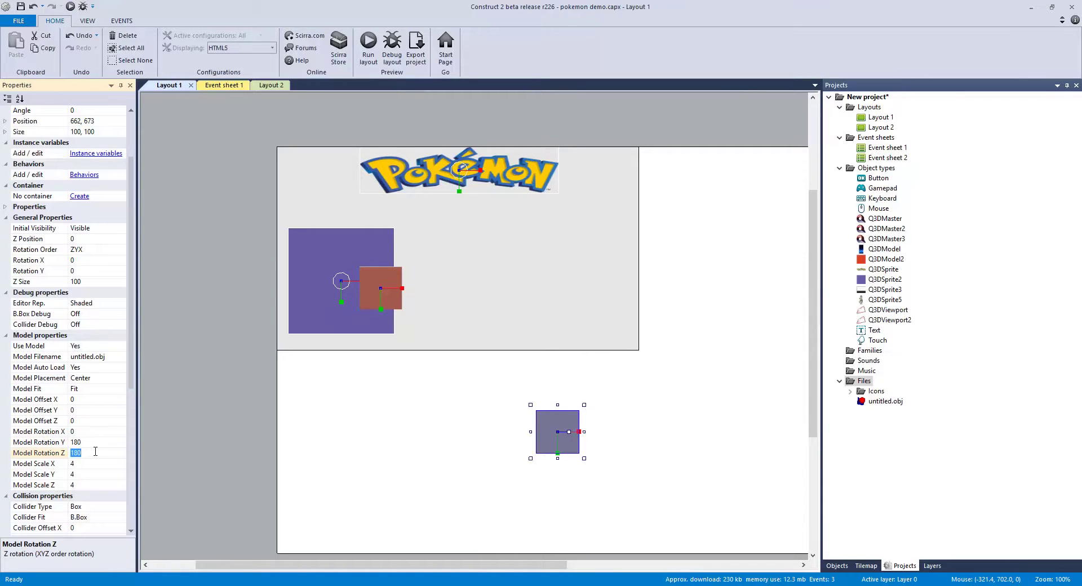
left_click(399, 287)
left_click(83, 454)
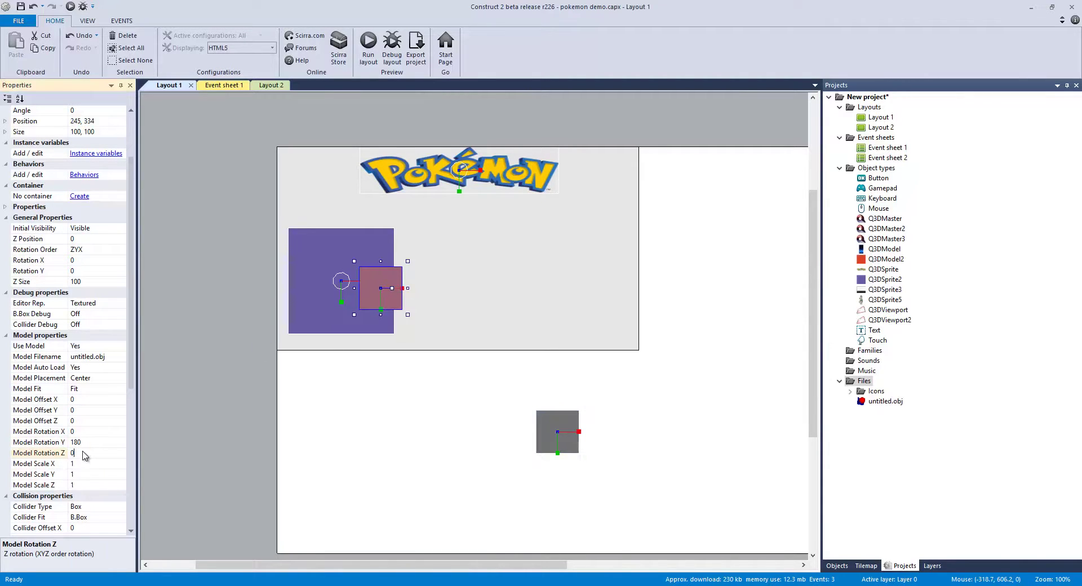
left_click(178, 413)
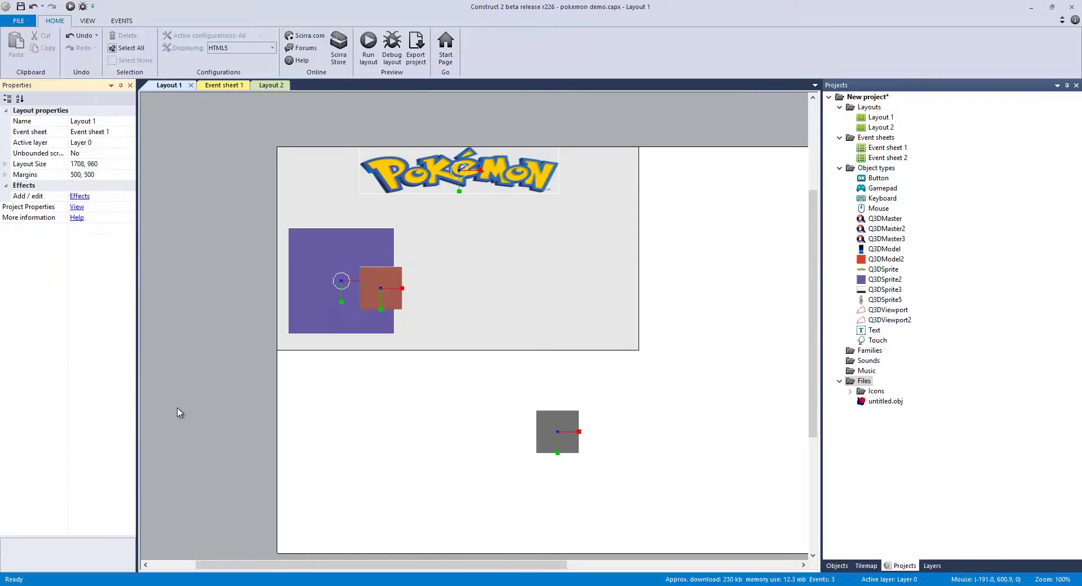
left_click(386, 287)
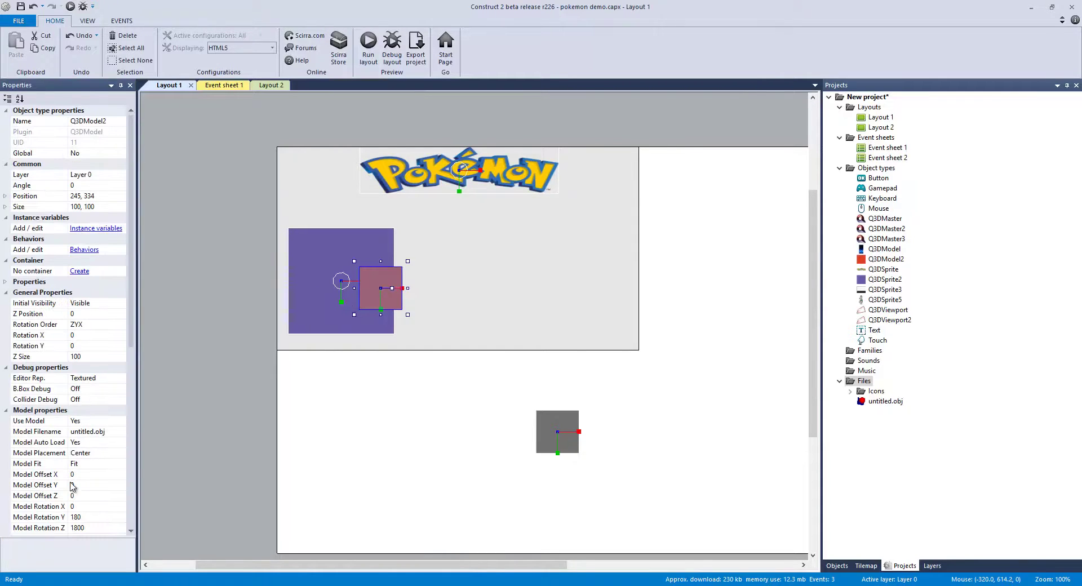
left_click(87, 528)
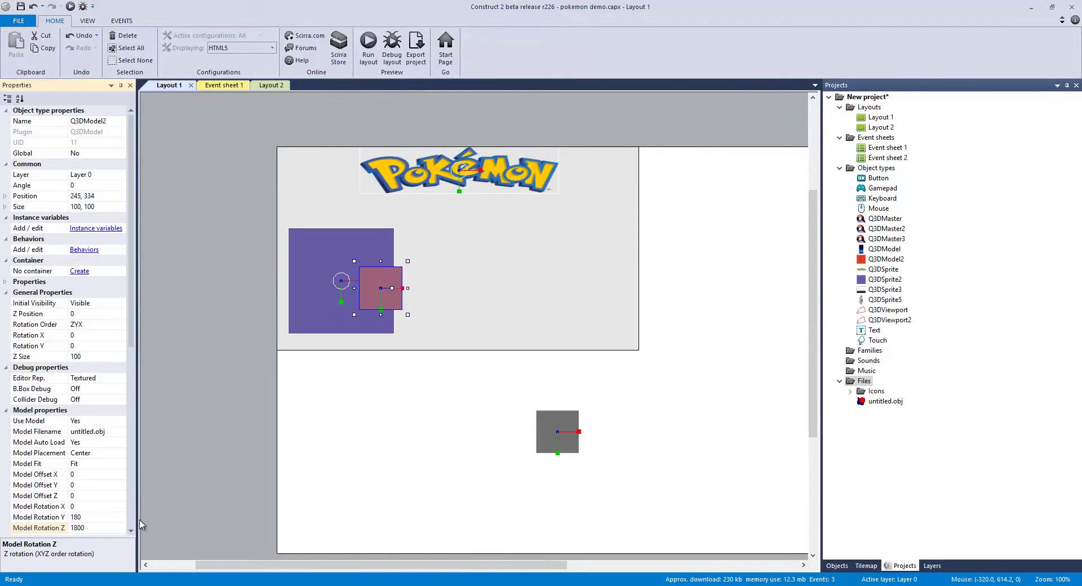
left_click(316, 340)
Step: Preview the rotated model, move Q3DModel2 clear of the purple sprite to 365, 256, and preview the layout again
left_click(370, 57)
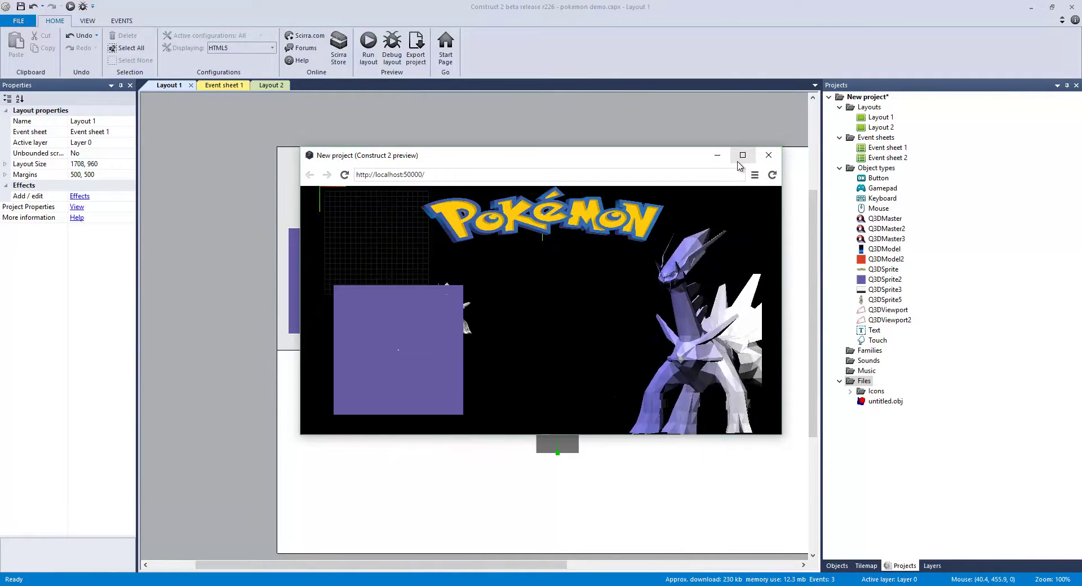
left_click(769, 155)
left_click(411, 270)
left_click_drag(411, 271, 438, 251)
left_click(369, 45)
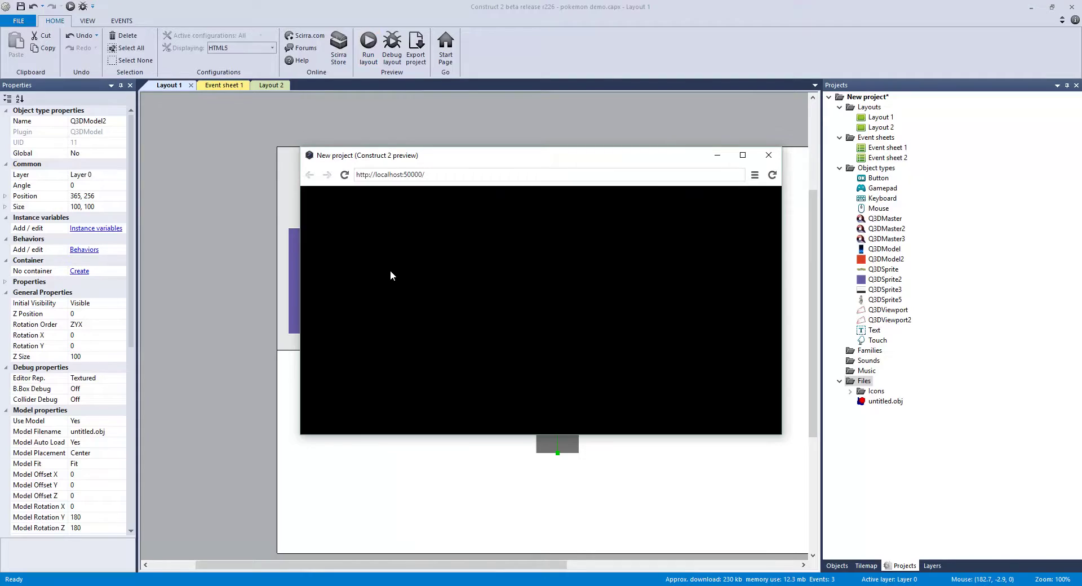
left_click(743, 157)
left_click(1068, 7)
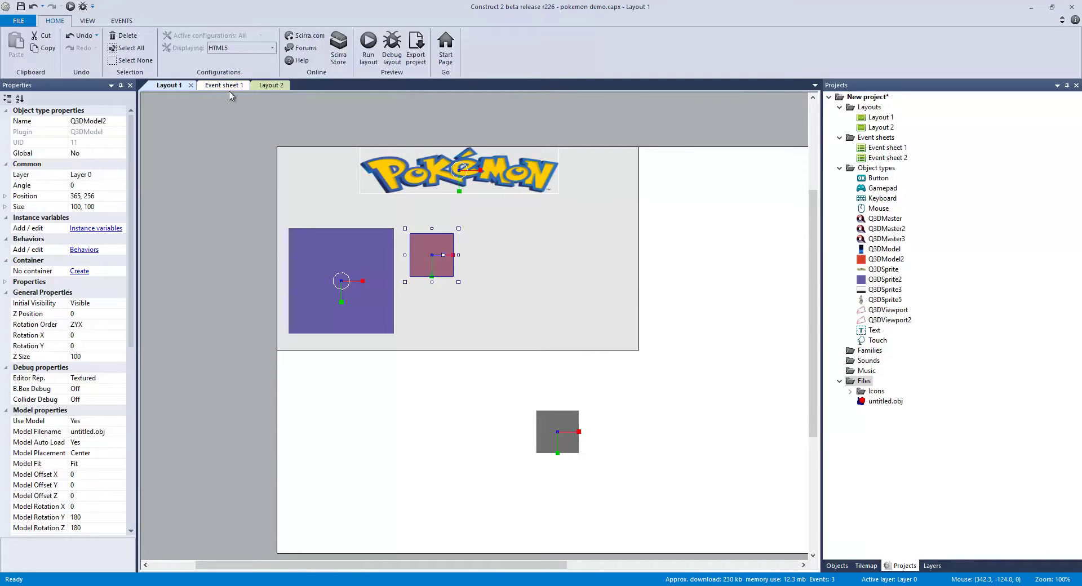
Step: Open Layout 2 and check its character scene in a maximized preview
left_click(271, 86)
left_click(369, 55)
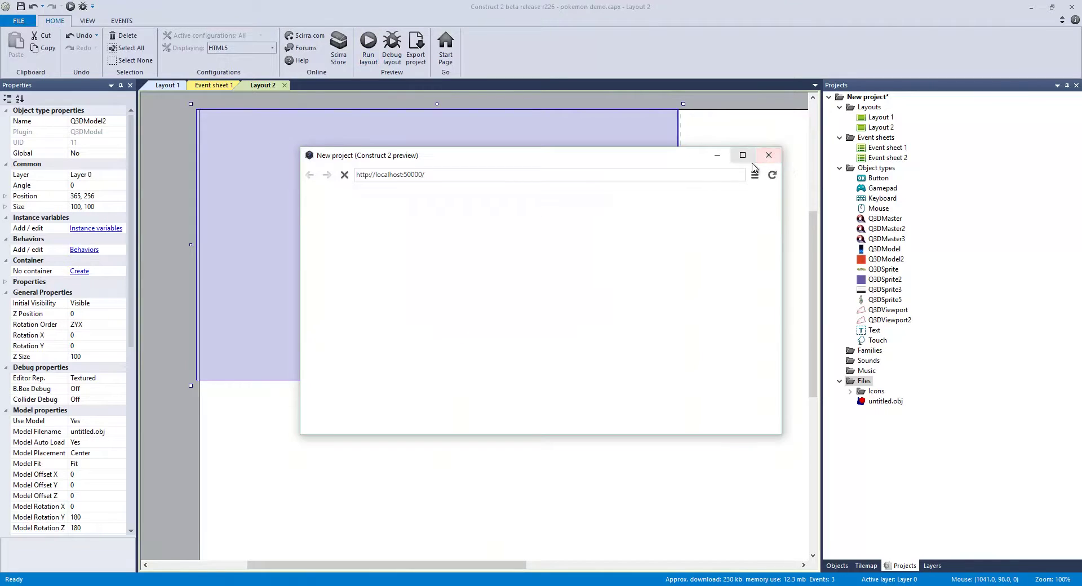
left_click(741, 156)
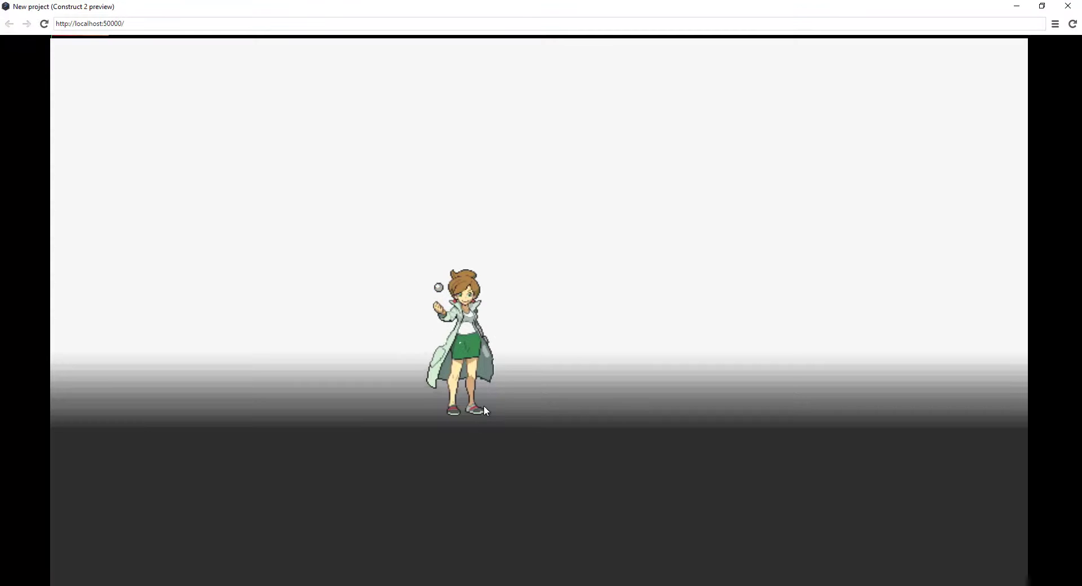
left_click(1067, 6)
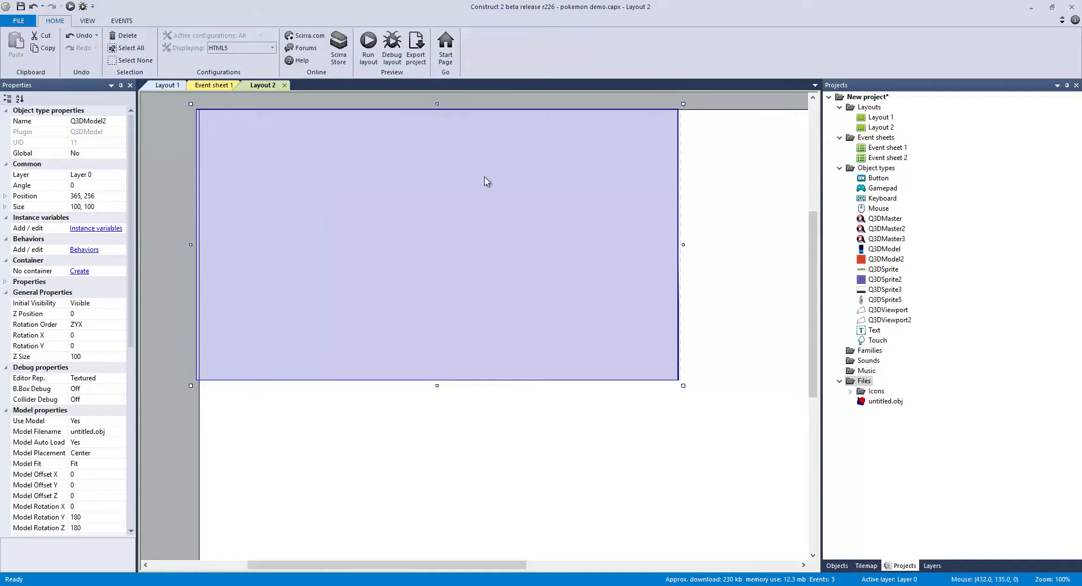
Step: Move Layout 2's stacked Q3DMaster2 and gradient background apart to examine the character sprite, and put them back over the layout
left_click_drag(478, 186, 476, 495)
left_click(512, 242)
left_click_drag(718, 349, 669, 265)
left_click_drag(531, 565, 458, 565)
left_click(354, 270)
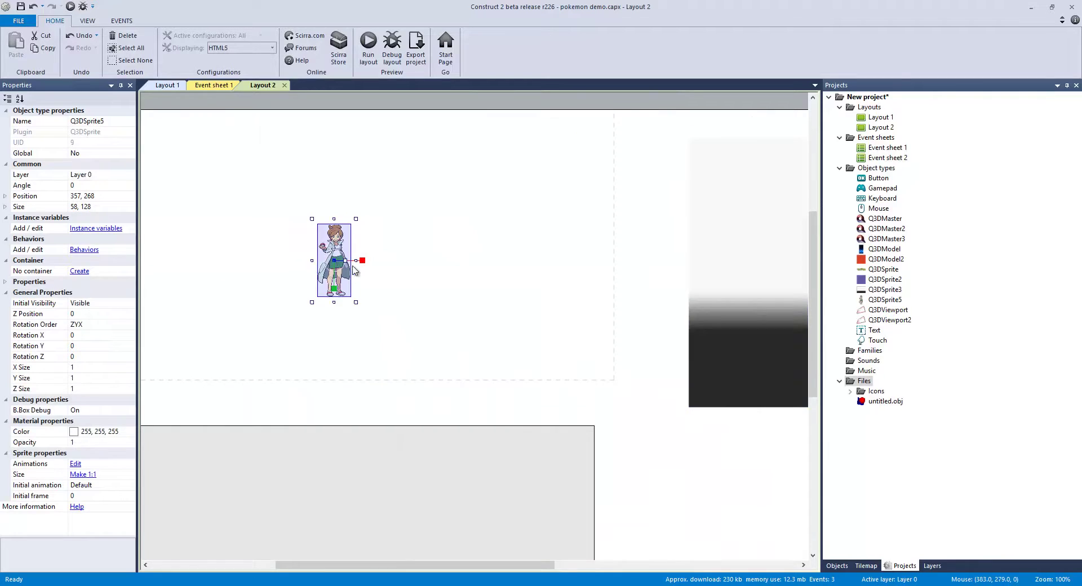
left_click_drag(749, 302, 212, 276)
left_click(221, 315)
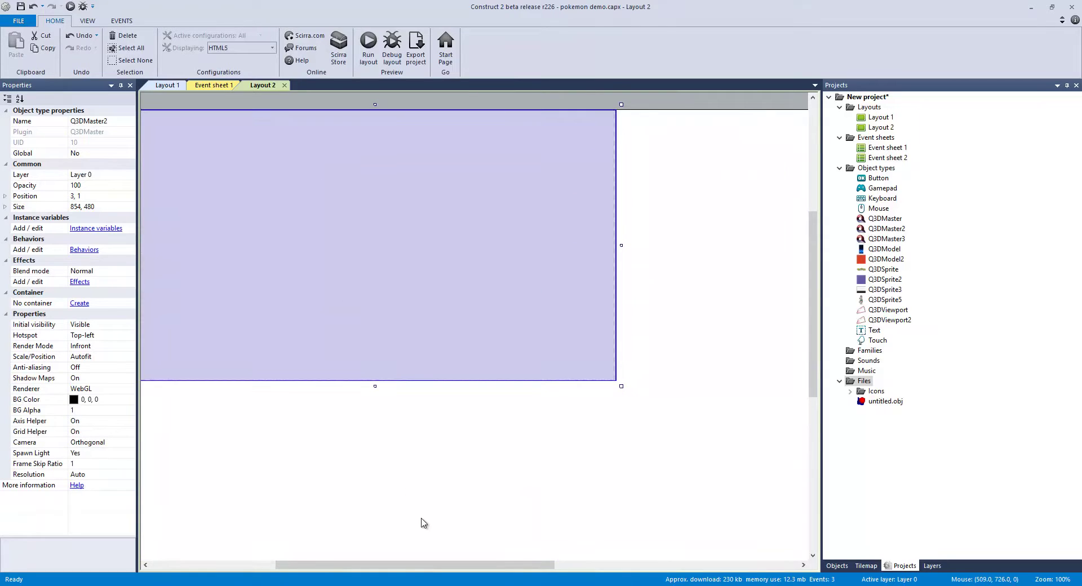
left_click_drag(409, 565, 368, 567)
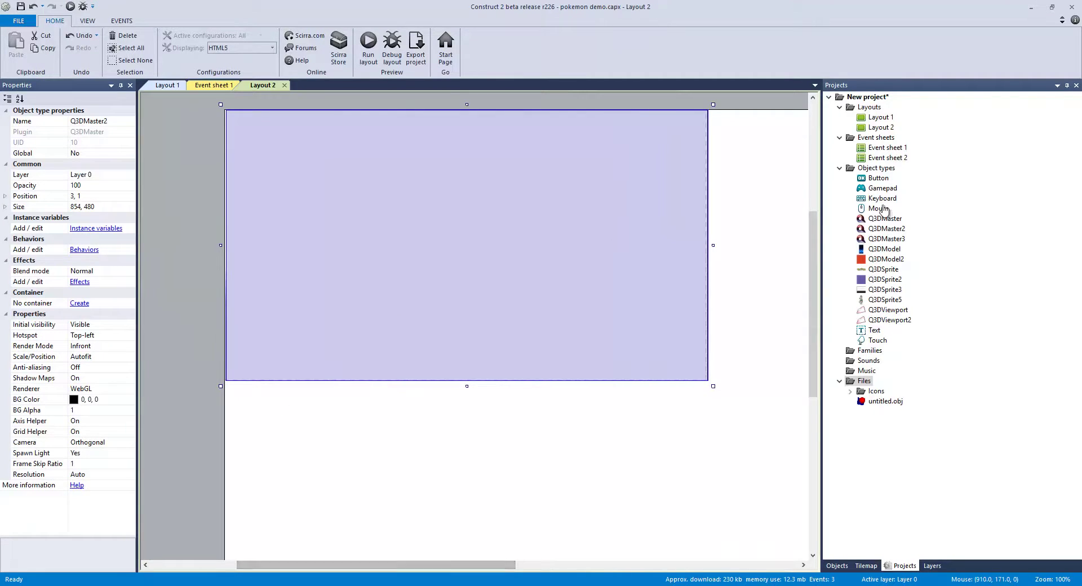
Step: Rename Q3DSprite5's Default animation to prof, inspect its speed property, and close the image editor
double_click(884, 299)
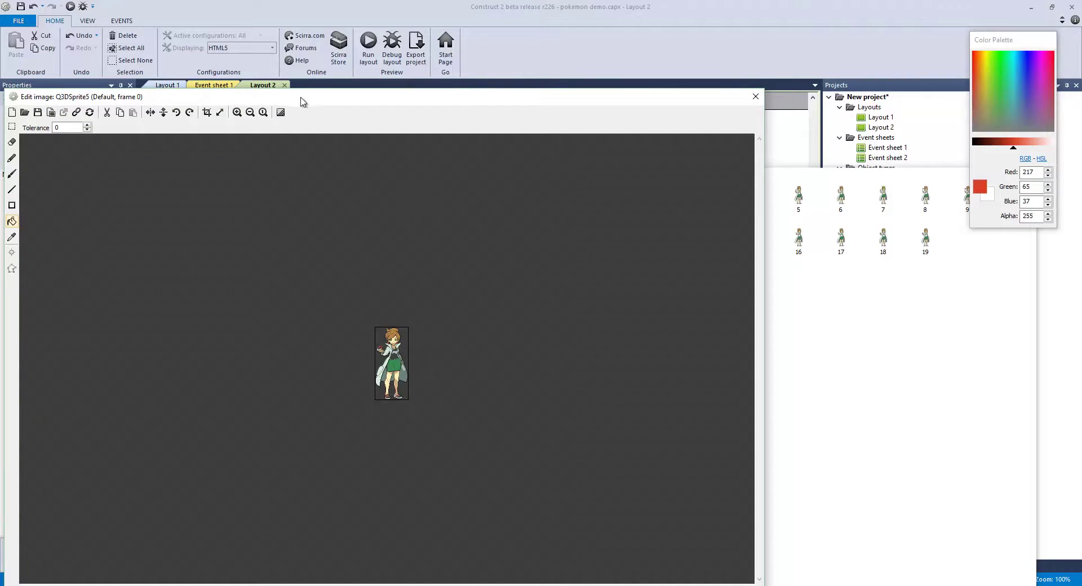
left_click_drag(303, 101, 625, 308)
left_click_drag(445, 221, 231, 177)
left_click_drag(419, 304, 409, 293)
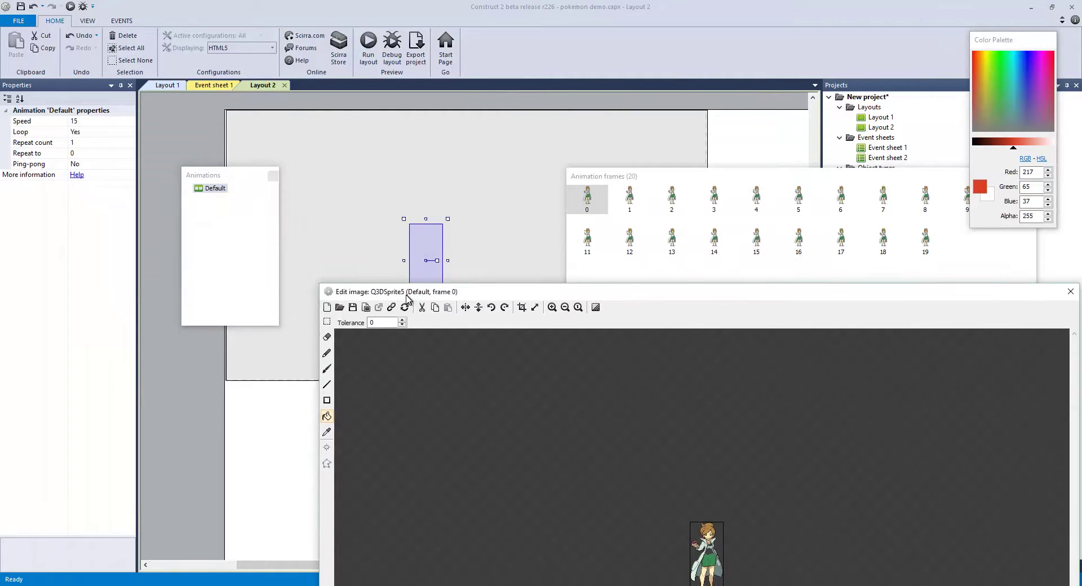
right_click(209, 189)
left_click(246, 246)
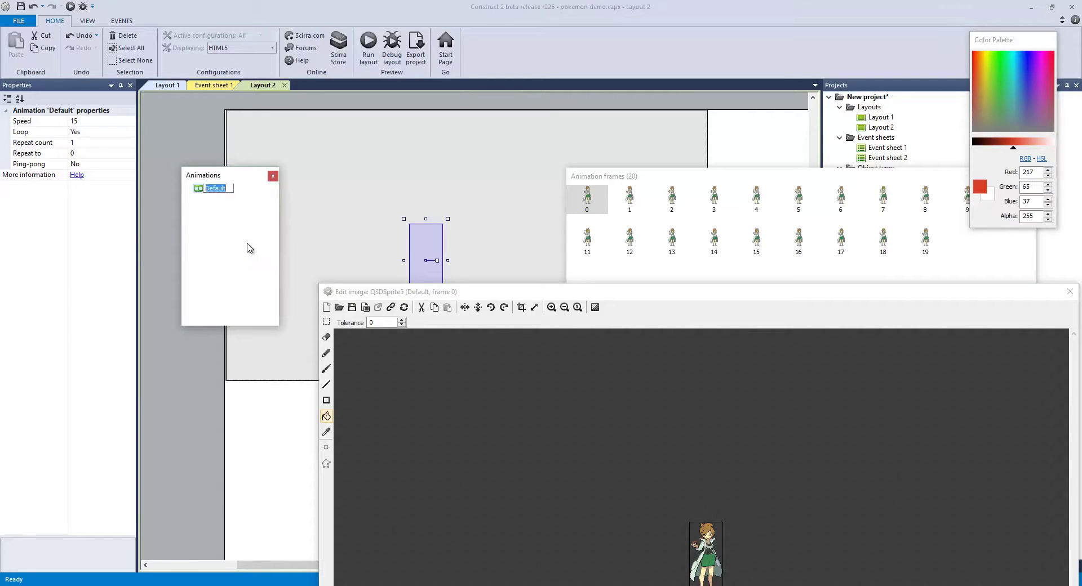
type("prof.")
key("BackSpace")
key("Return")
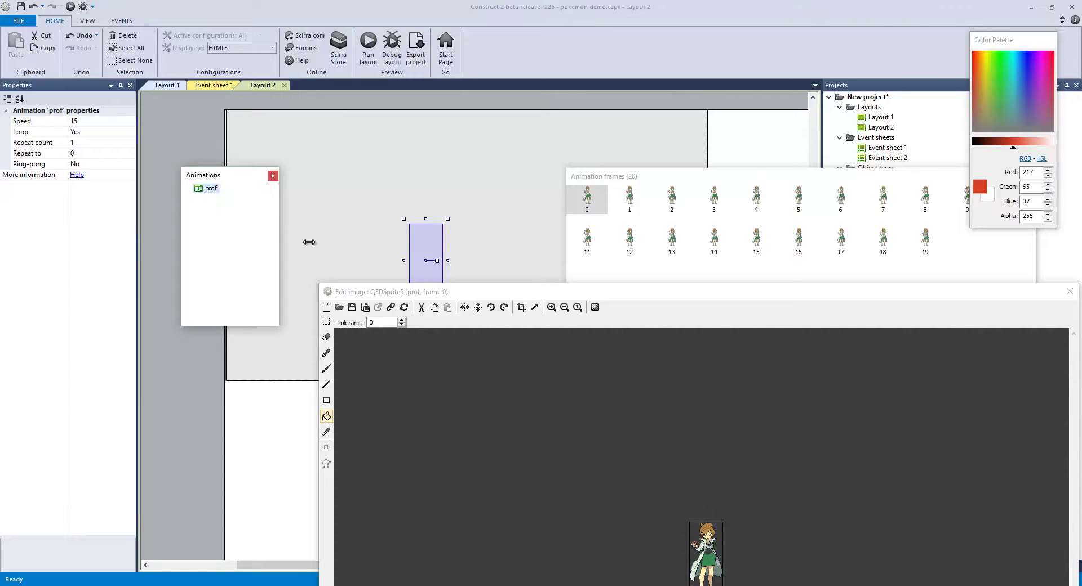
left_click(91, 121)
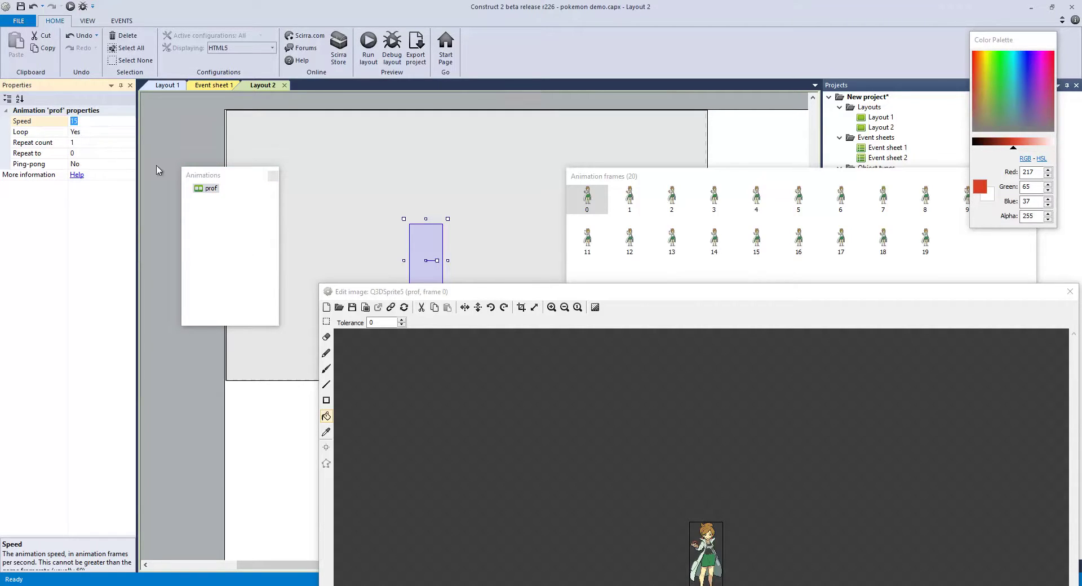
left_click(927, 279)
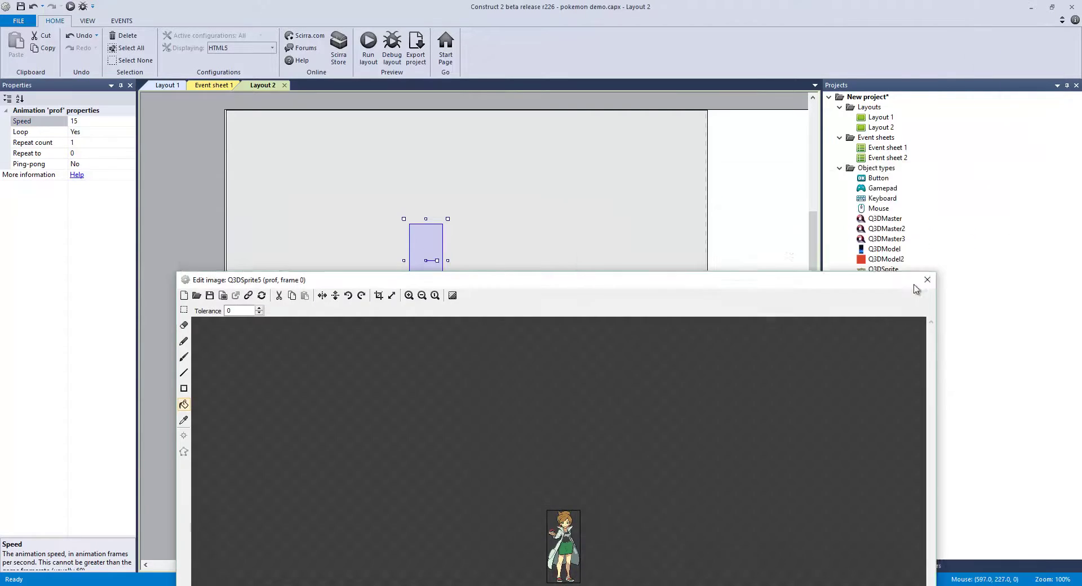